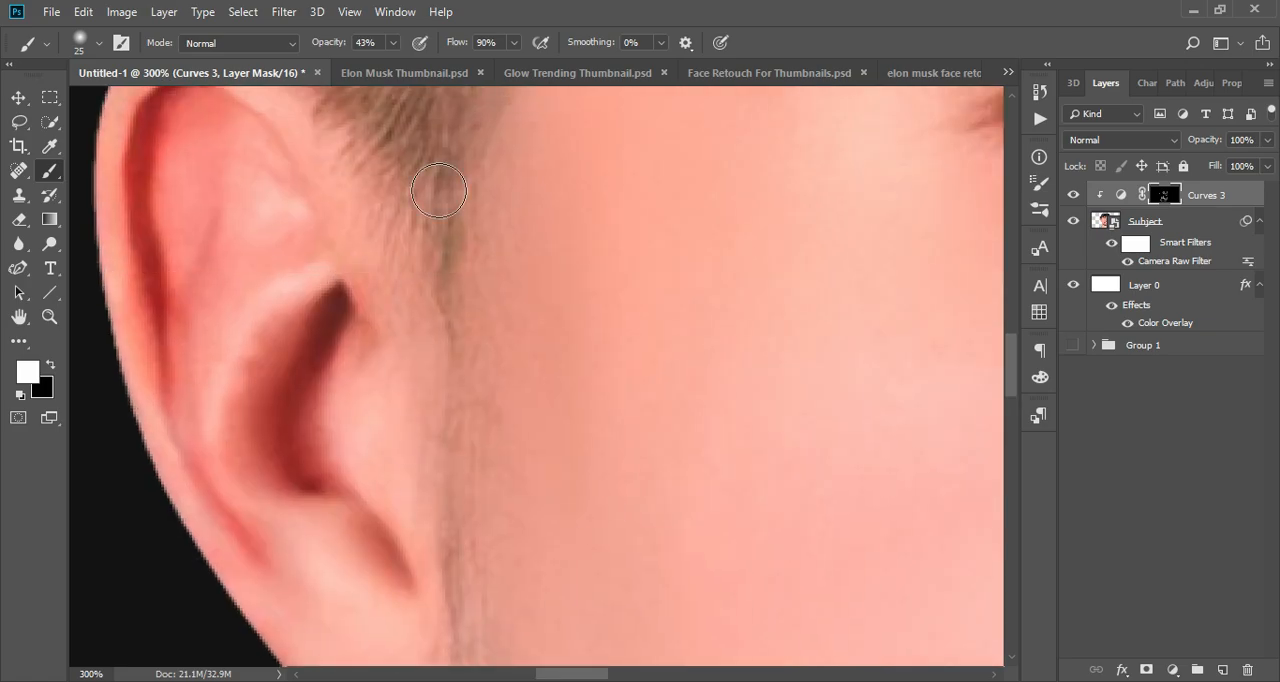
- Brush white on the Curves 3 mask along the cheek edge beside the ear with an 80 px brush to deepen the shading
{"action": "key", "text": "ctrl+minus"}
{"action": "key", "text": "ctrl+minus"}
{"action": "key", "text": "bracketright"}
{"action": "key", "text": "bracketright"}
{"action": "key", "text": "bracketright"}
{"action": "key", "text": "bracketright"}
{"action": "key", "text": "bracketright"}
{"action": "key", "text": "bracketright"}
{"action": "key", "text": "bracketright"}
{"action": "key", "text": "bracketright"}
{"action": "left_click_drag", "start_coordinate": [508, 165], "coordinate": [565, 620]}
{"action": "left_click_drag", "start_coordinate": [556, 528], "coordinate": [480, 544]}
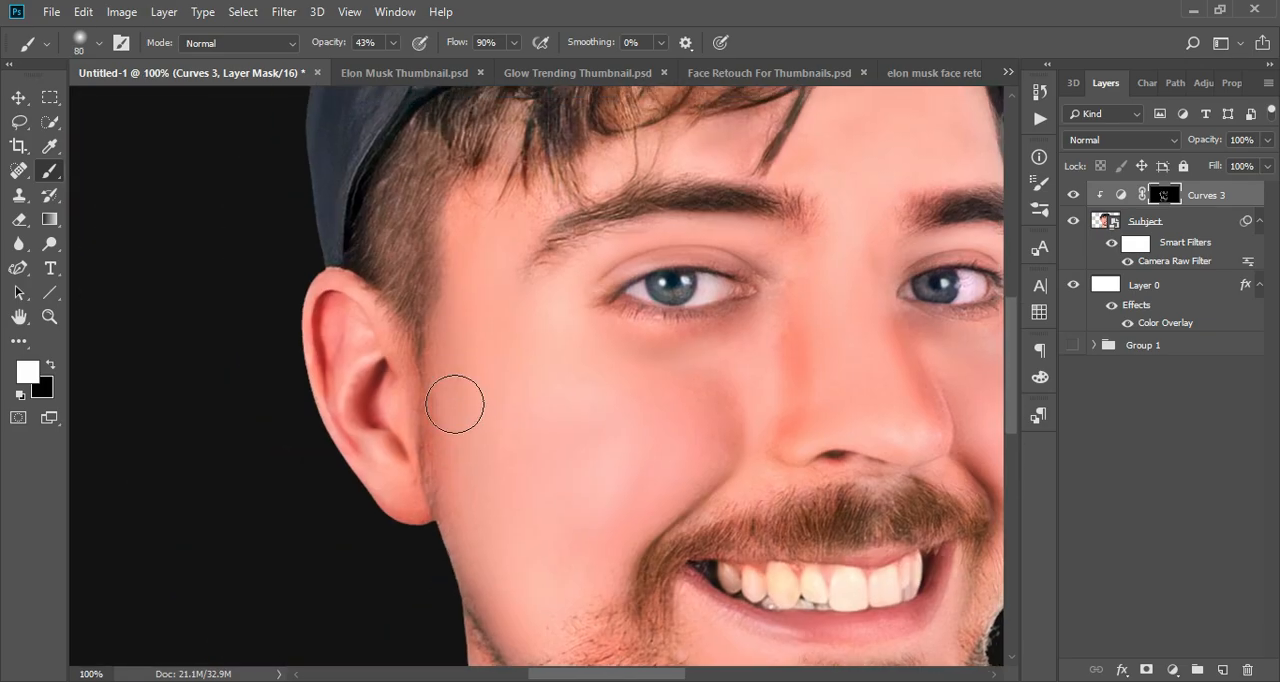
- Shade the side hair and the hairline under the cap on the Curves 3 mask with a 175 px brush
{"action": "left_click_drag", "start_coordinate": [434, 181], "coordinate": [470, 541]}
{"action": "key", "text": "ctrl+z"}
{"action": "key", "text": "bracketright"}
{"action": "key", "text": "bracketright"}
{"action": "key", "text": "bracketright"}
{"action": "key", "text": "bracketright"}
{"action": "key", "text": "bracketright"}
{"action": "left_click_drag", "start_coordinate": [367, 219], "coordinate": [407, 393]}
{"action": "mouse_move", "coordinate": [407, 393]}
{"action": "left_mouse_down"}
{"action": "mouse_move", "coordinate": [853, 178]}
{"action": "mouse_move", "coordinate": [437, 304]}
{"action": "left_mouse_up"}
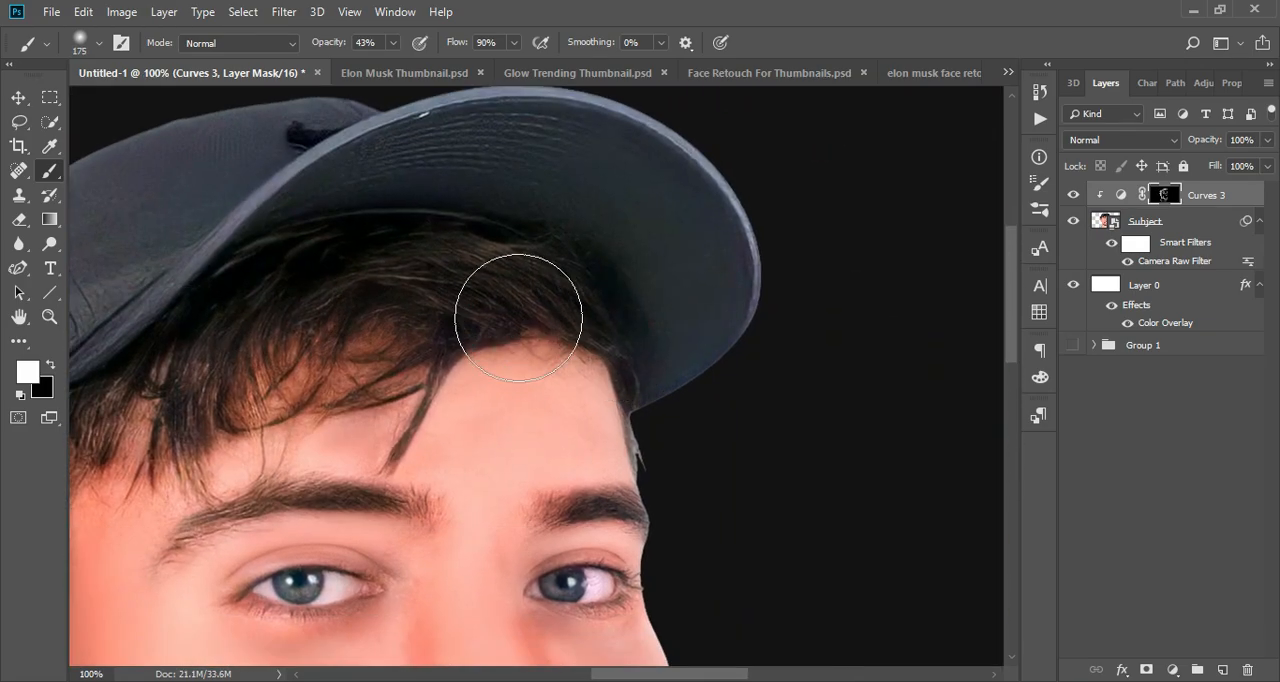
{"action": "left_click_drag", "start_coordinate": [520, 317], "coordinate": [577, 481]}
{"action": "key", "text": "ctrl+minus"}
{"action": "key", "text": "ctrl+minus"}
{"action": "key", "text": "ctrl+minus"}
{"action": "key", "text": "ctrl+plus"}
{"action": "key", "text": "ctrl+plus"}
{"action": "key", "text": "ctrl+plus"}
{"action": "key", "text": "ctrl+plus"}
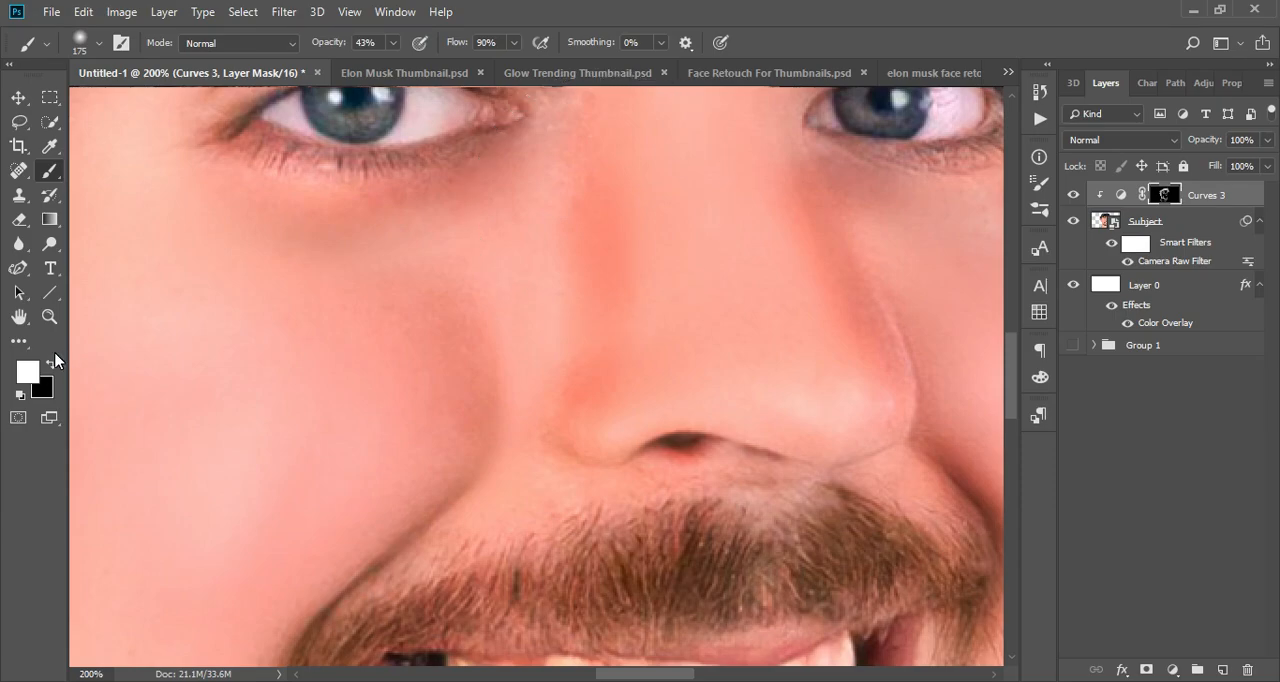
{"action": "key", "text": "ctrl+minus"}
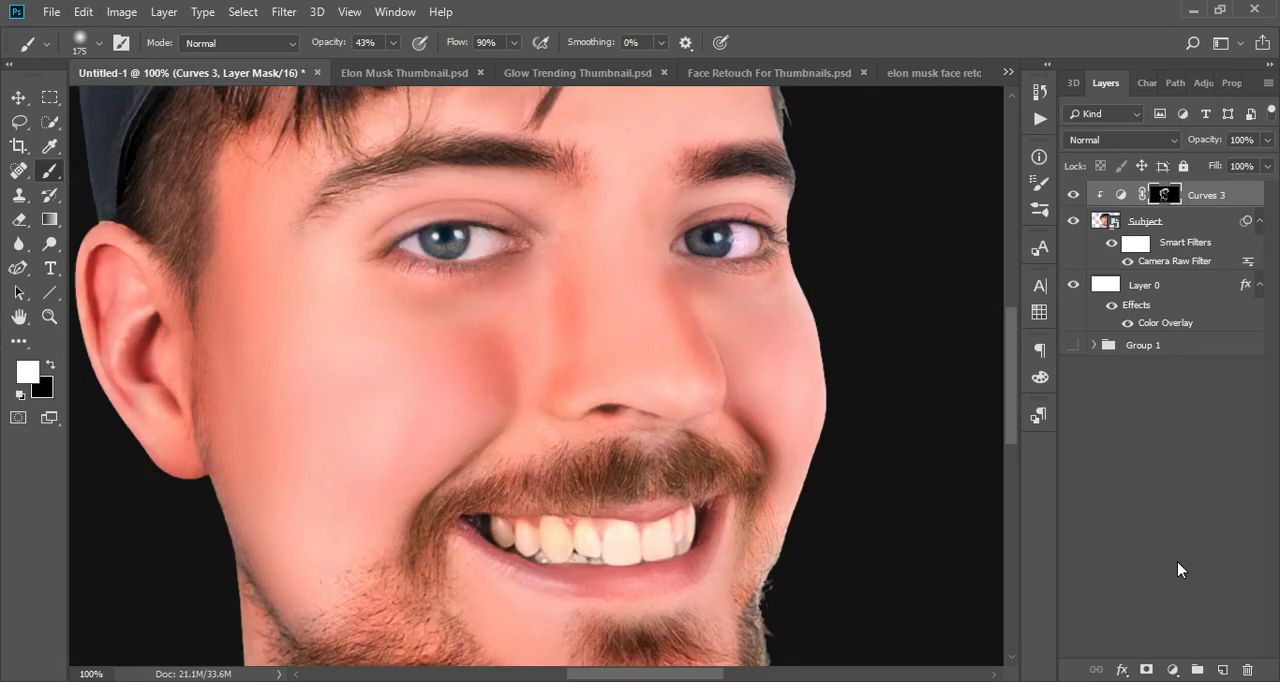
- Add a Curves adjustment layer above Curves 3 and raise its curve to brighten the image
{"action": "left_click", "coordinate": [1172, 669]}
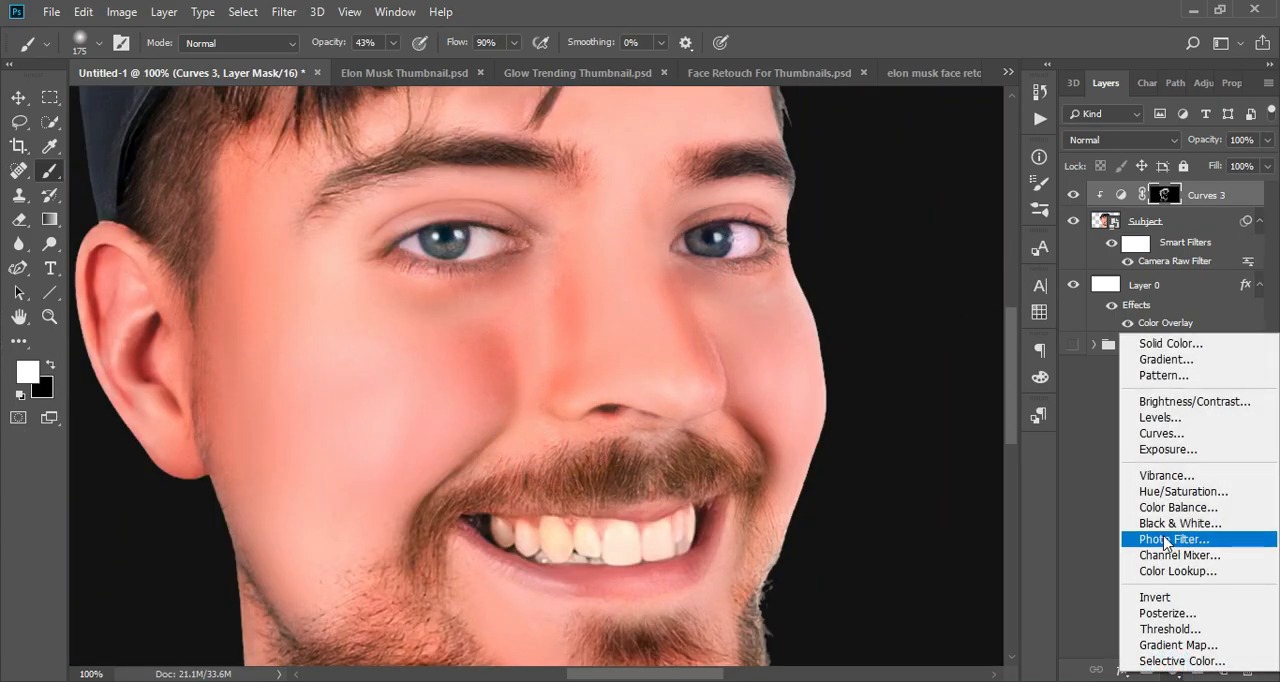
{"action": "left_click", "coordinate": [1193, 436]}
{"action": "left_click_drag", "start_coordinate": [1180, 256], "coordinate": [1169, 244]}
{"action": "left_click", "coordinate": [1097, 83]}
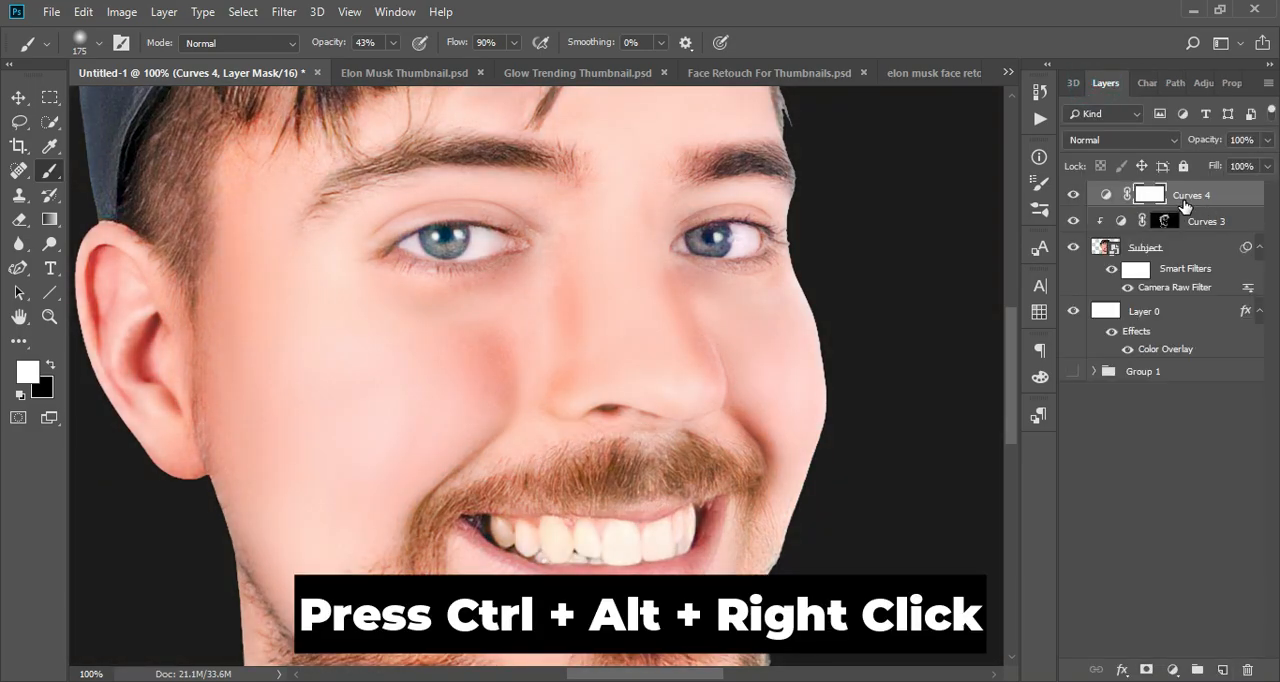
- Clip the new Curves layer to the Subject layer and invert its mask to black
{"action": "left_click", "coordinate": [1196, 207], "text": "alt"}
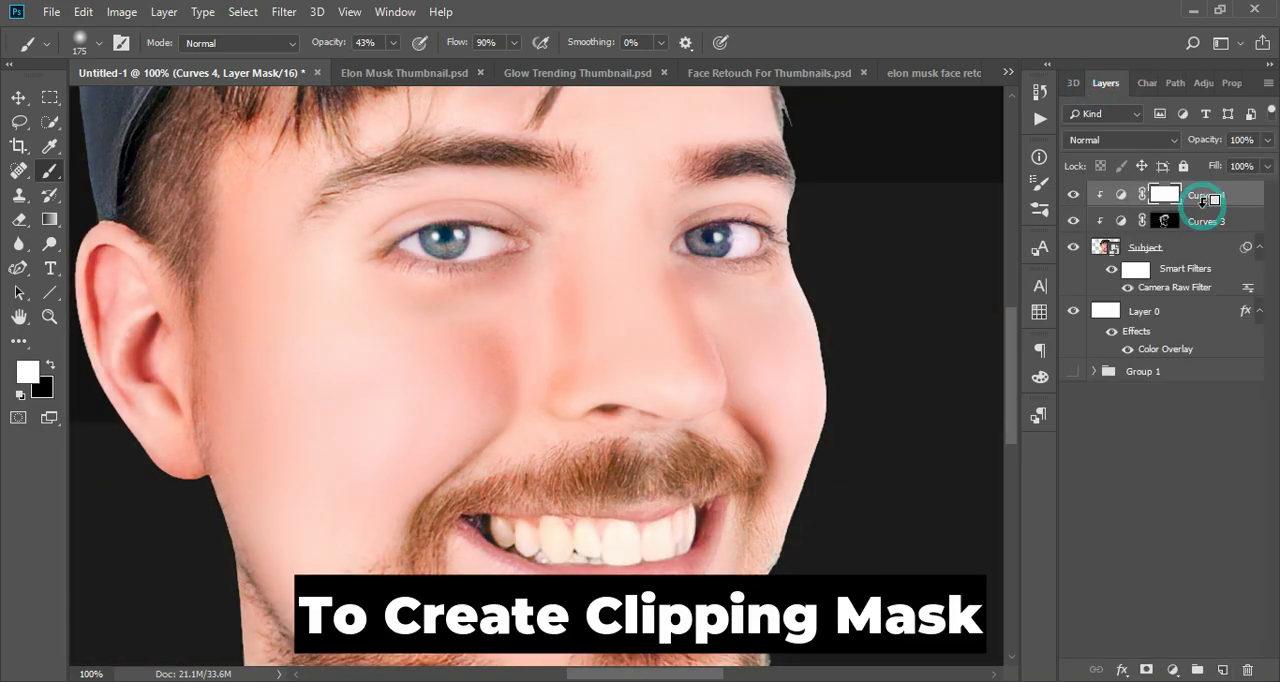
{"action": "key", "text": "ctrl+i"}
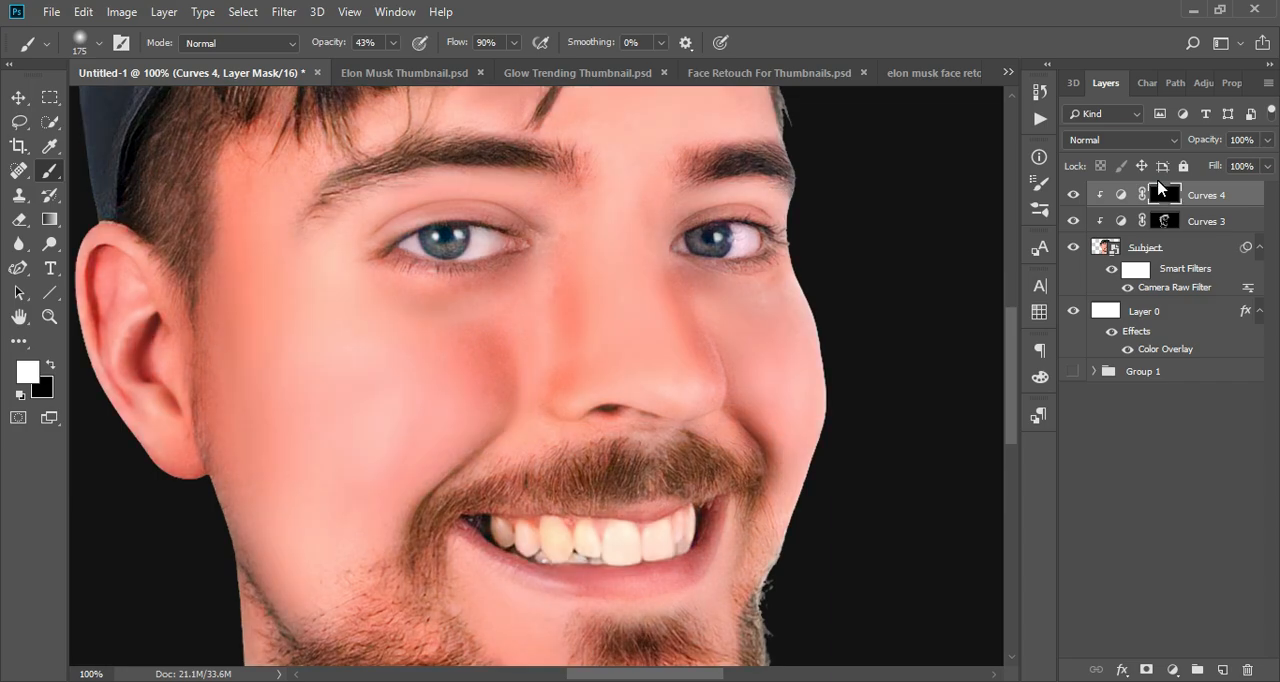
- Brush white on the Curves 4 mask to brighten the cheek and the nose bridge, reducing the brush to 70 px
{"action": "left_click_drag", "start_coordinate": [348, 355], "coordinate": [309, 437]}
{"action": "left_click_drag", "start_coordinate": [670, 405], "coordinate": [496, 405]}
{"action": "key", "text": "bracketleft"}
{"action": "key", "text": "bracketleft"}
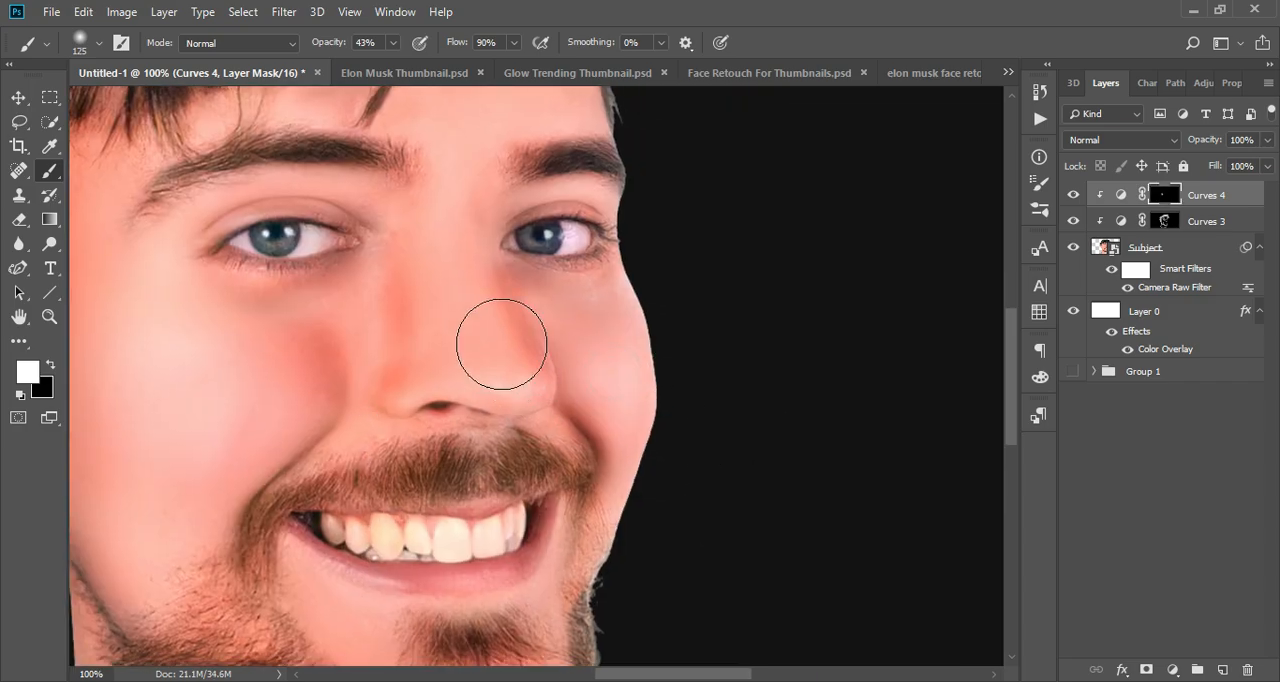
{"action": "key", "text": "ctrl+plus"}
{"action": "key", "text": "bracketleft"}
{"action": "key", "text": "bracketleft"}
{"action": "key", "text": "bracketleft"}
{"action": "key", "text": "bracketleft"}
{"action": "mouse_move", "coordinate": [440, 165]}
{"action": "left_mouse_down"}
{"action": "mouse_move", "coordinate": [500, 337]}
{"action": "mouse_move", "coordinate": [540, 520]}
{"action": "left_mouse_up"}
- Paint on the Curves 3 mask to darken both sides of the nose
{"action": "left_click", "coordinate": [1168, 225]}
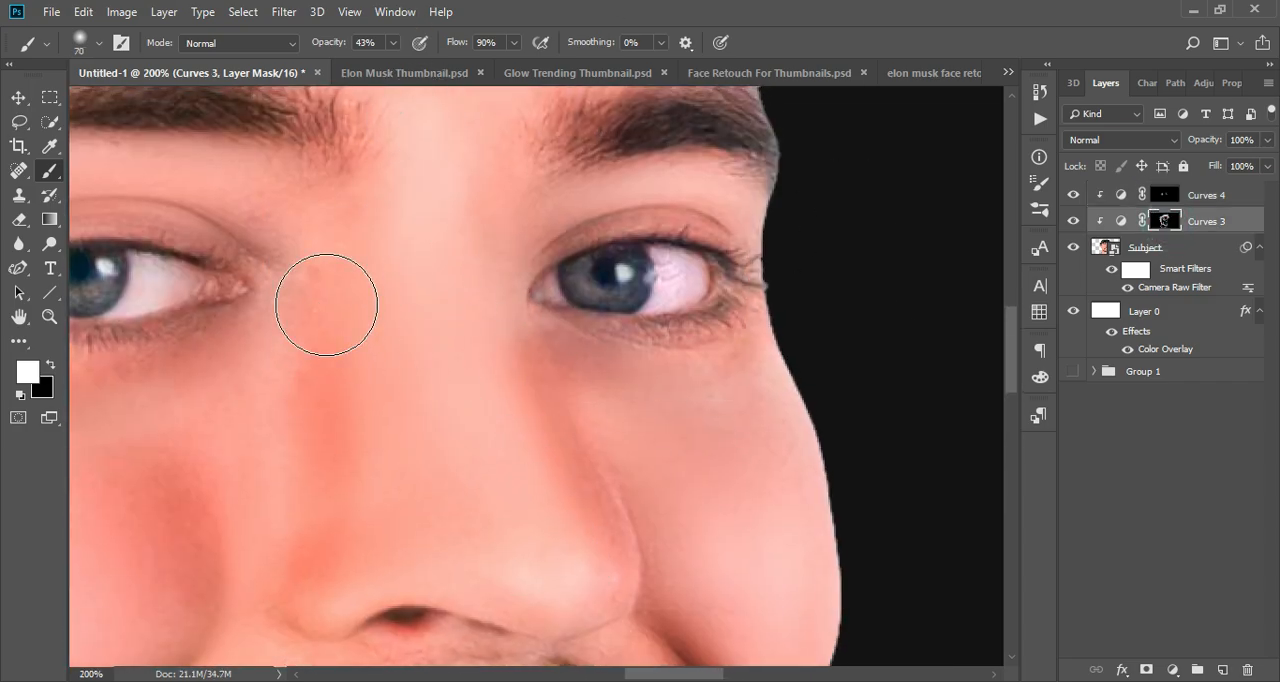
{"action": "left_click_drag", "start_coordinate": [327, 305], "coordinate": [289, 550]}
{"action": "left_click_drag", "start_coordinate": [580, 434], "coordinate": [633, 515]}
- Paint across the moustache on the Curves 3 mask to darken it
{"action": "left_click", "coordinate": [1165, 195]}
{"action": "left_click_drag", "start_coordinate": [543, 555], "coordinate": [503, 262]}
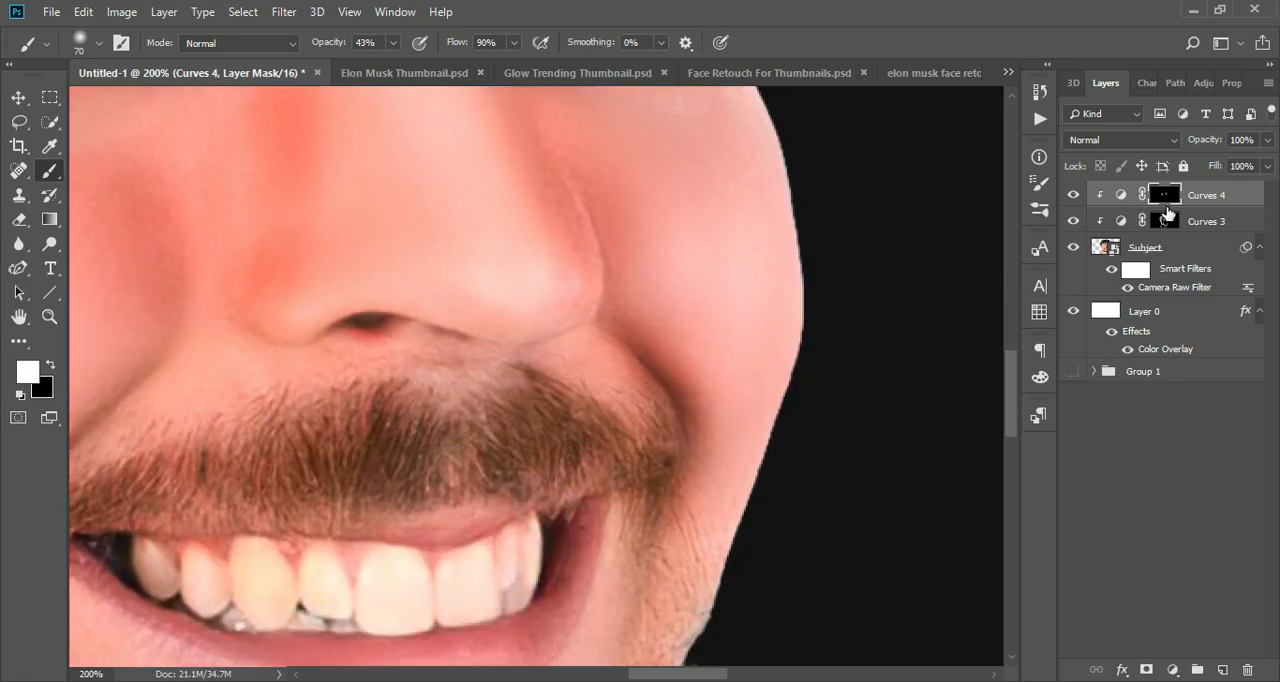
{"action": "left_click", "coordinate": [1168, 218]}
{"action": "left_click_drag", "start_coordinate": [596, 444], "coordinate": [220, 490]}
- Brighten the areas around the mouth and the chin by painting on the Curves 4 mask
{"action": "left_click", "coordinate": [1165, 196]}
{"action": "left_click_drag", "start_coordinate": [222, 376], "coordinate": [135, 400]}
{"action": "left_click_drag", "start_coordinate": [604, 380], "coordinate": [787, 349]}
{"action": "left_click_drag", "start_coordinate": [365, 354], "coordinate": [263, 163]}
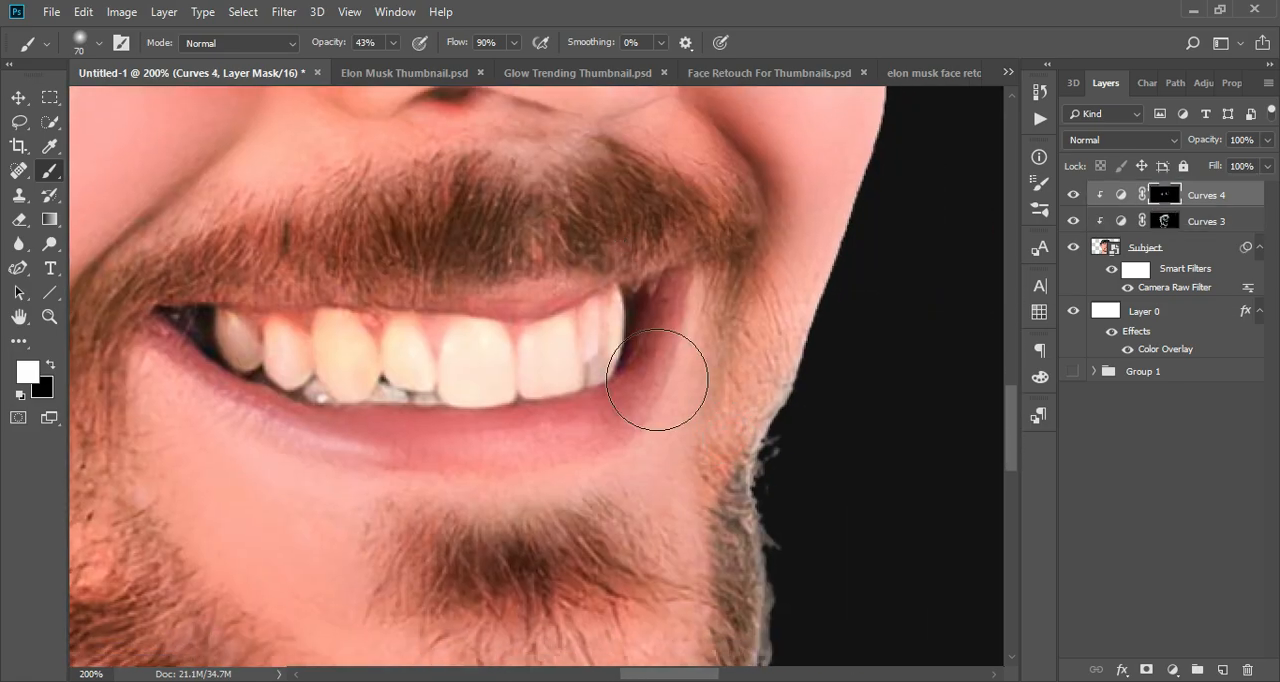
{"action": "left_click_drag", "start_coordinate": [660, 383], "coordinate": [691, 491]}
{"action": "left_click_drag", "start_coordinate": [639, 541], "coordinate": [683, 320]}
{"action": "left_click", "coordinate": [553, 467]}
- Enlarge the brush to 150 px and shade the beard's lower edge and the side of the neck on the Curves 3 mask
{"action": "left_click_drag", "start_coordinate": [267, 301], "coordinate": [325, 383]}
{"action": "left_click_drag", "start_coordinate": [463, 390], "coordinate": [640, 222]}
{"action": "mouse_move", "coordinate": [310, 552]}
{"action": "left_mouse_down"}
{"action": "mouse_move", "coordinate": [574, 386]}
{"action": "mouse_move", "coordinate": [590, 457]}
{"action": "left_mouse_up"}
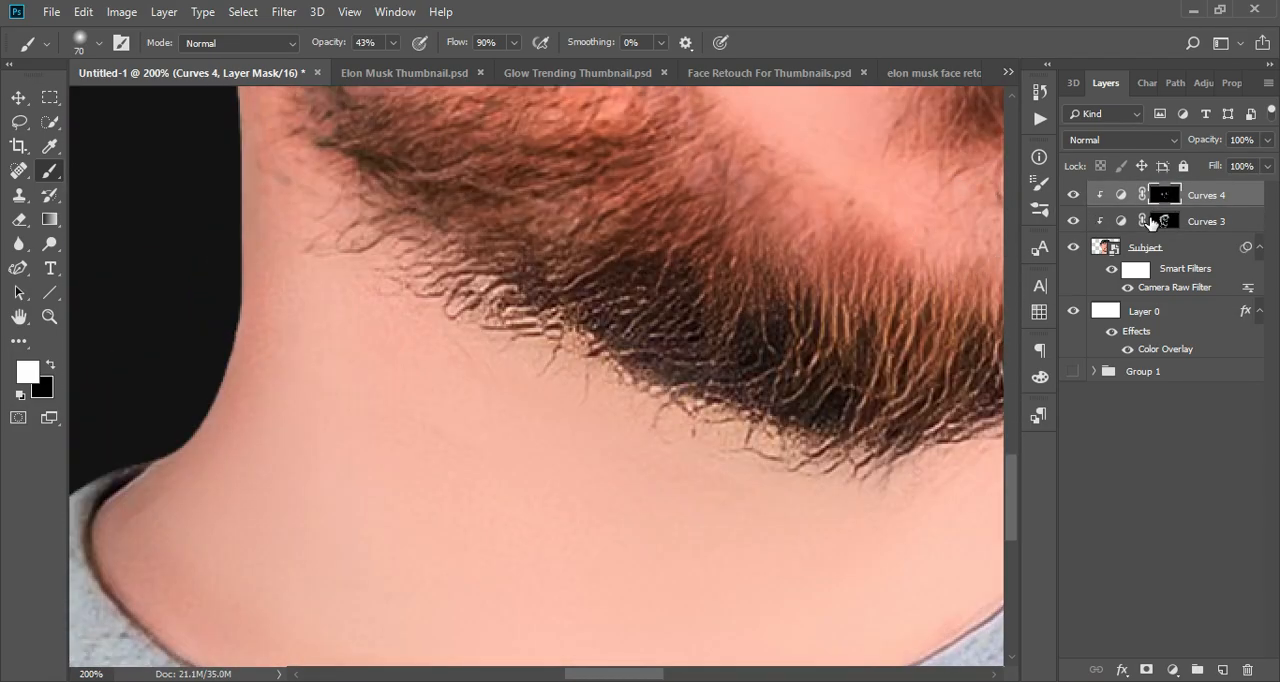
{"action": "left_click", "coordinate": [1153, 220]}
{"action": "key", "text": "bracketright"}
{"action": "key", "text": "bracketright"}
{"action": "key", "text": "bracketright"}
{"action": "key", "text": "bracketright"}
{"action": "key", "text": "bracketright"}
{"action": "mouse_move", "coordinate": [478, 424]}
{"action": "left_mouse_down"}
{"action": "mouse_move", "coordinate": [655, 373]}
{"action": "mouse_move", "coordinate": [704, 568]}
{"action": "left_mouse_up"}
{"action": "left_click_drag", "start_coordinate": [418, 252], "coordinate": [410, 400]}
- Paint on the Curves 4 mask to brighten the neck and the cheek
{"action": "left_click", "coordinate": [1165, 196]}
{"action": "left_click_drag", "start_coordinate": [529, 457], "coordinate": [680, 463]}
{"action": "left_click_drag", "start_coordinate": [489, 314], "coordinate": [426, 454]}
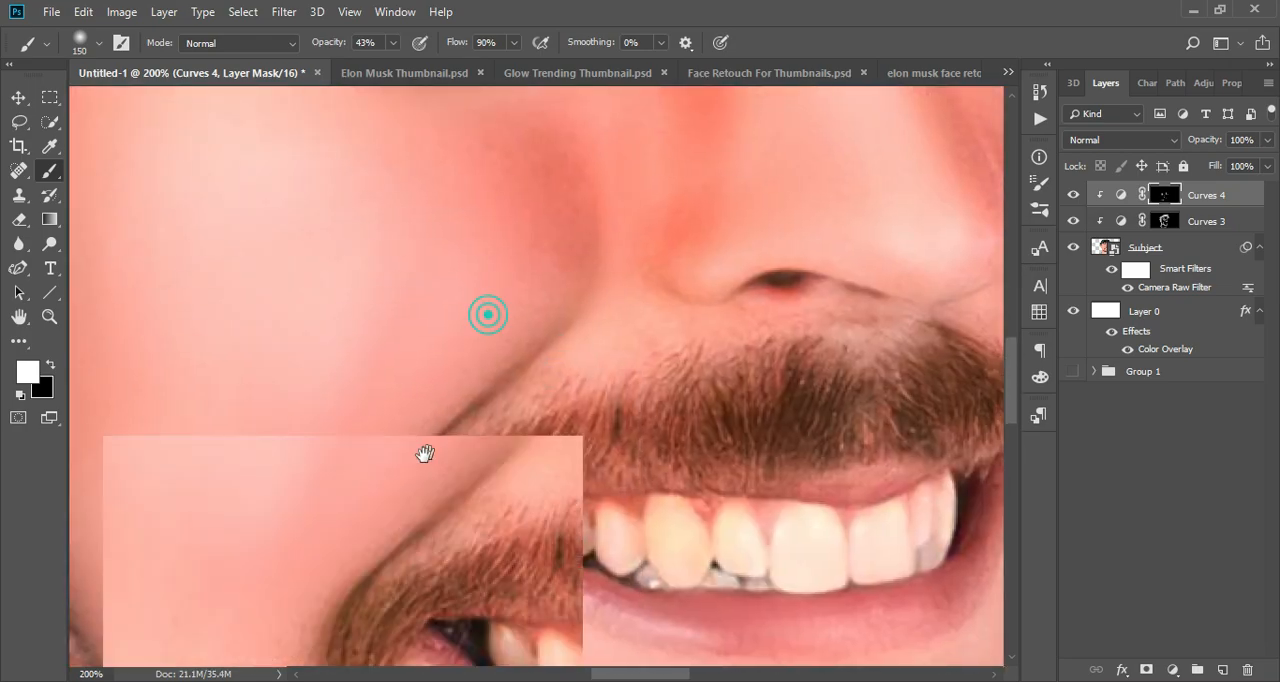
{"action": "left_click_drag", "start_coordinate": [354, 314], "coordinate": [400, 409]}
- Group the Curves 3 and Curves 4 layers, and toggle the group's visibility to compare the retouch
{"action": "key", "text": "ctrl+0"}
{"action": "left_click", "coordinate": [1162, 227], "text": "ctrl"}
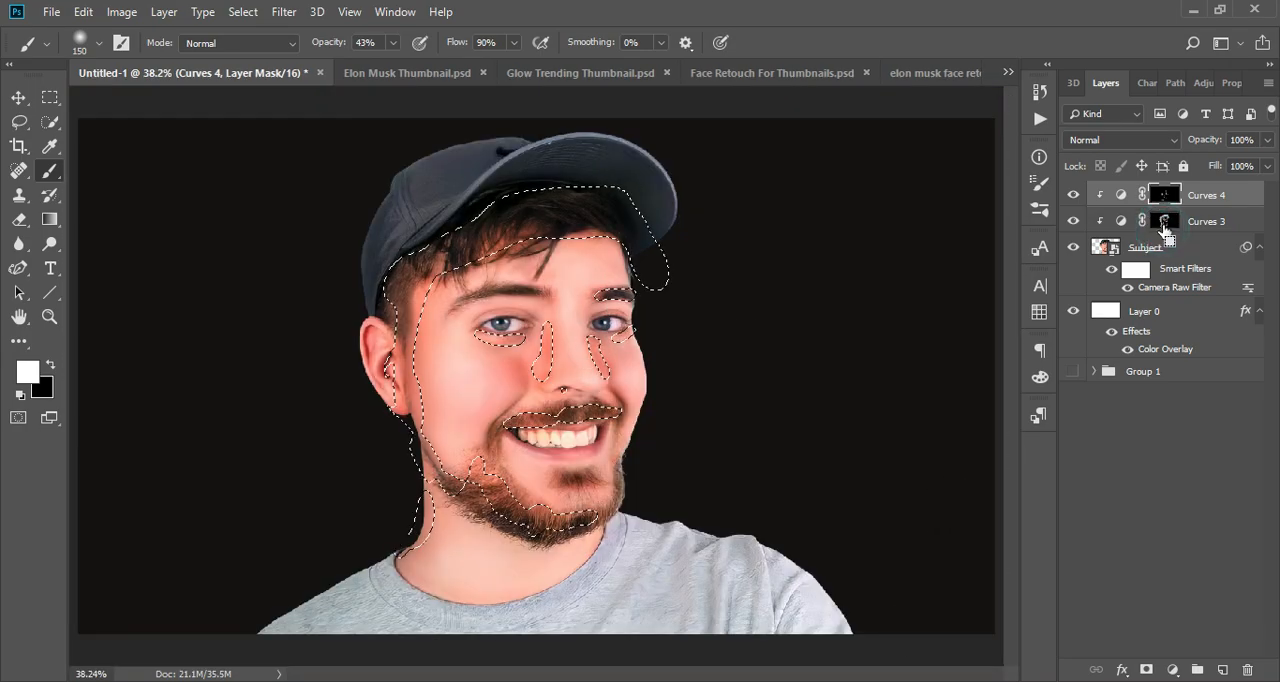
{"action": "key", "text": "ctrl+d"}
{"action": "left_click", "coordinate": [1214, 222], "text": "shift"}
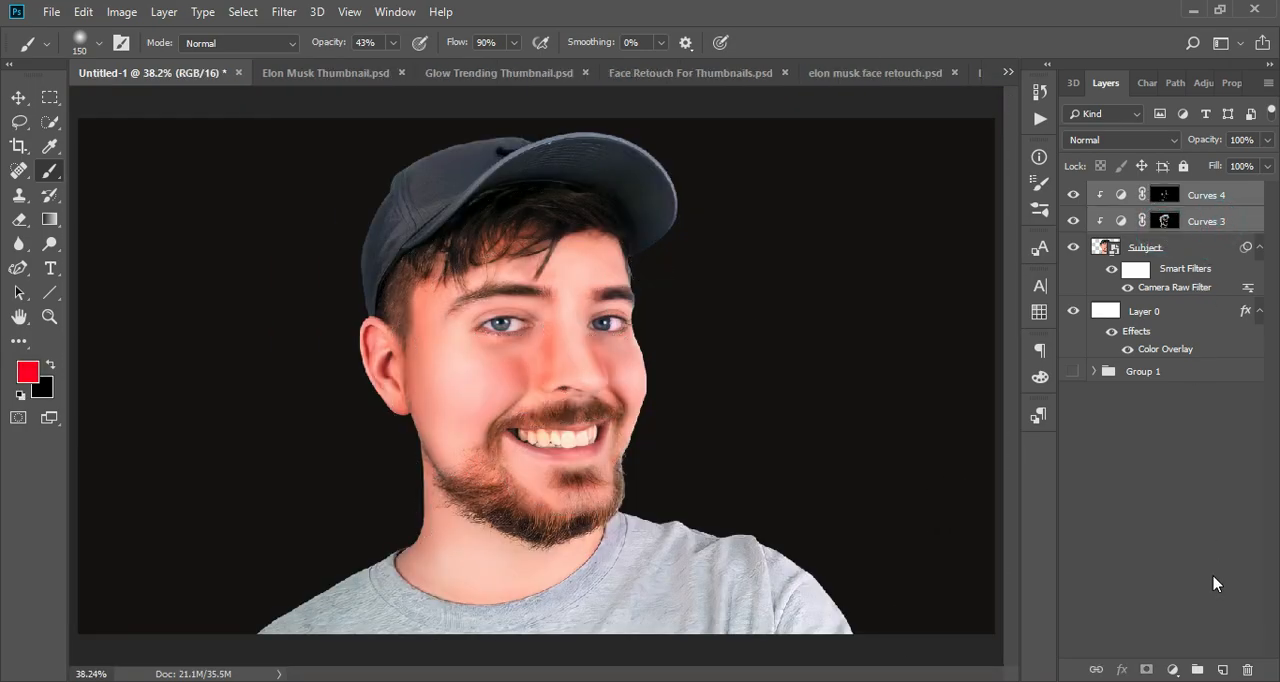
{"action": "left_click", "coordinate": [1201, 669]}
{"action": "left_click", "coordinate": [1073, 193]}
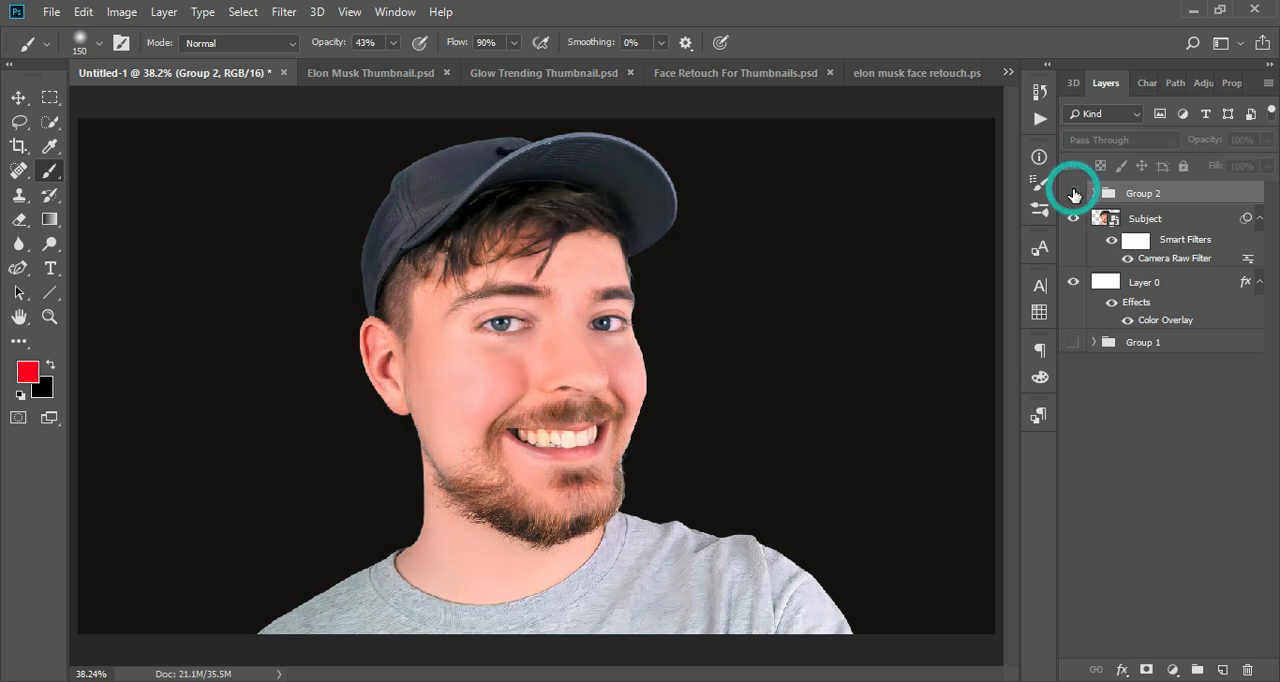
{"action": "left_click", "coordinate": [1073, 193]}
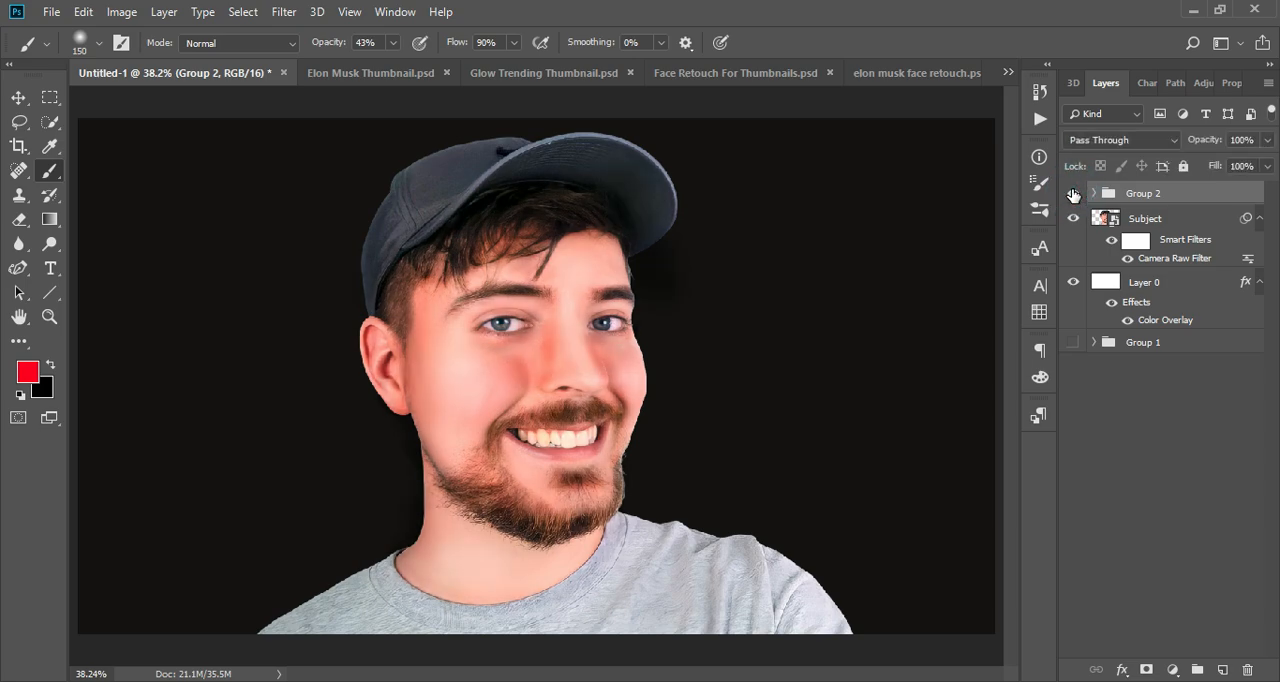
- Set the foreground colour to bright blue (#00b4ff) and return to the Brush tool
{"action": "key", "text": "ctrl+minus"}
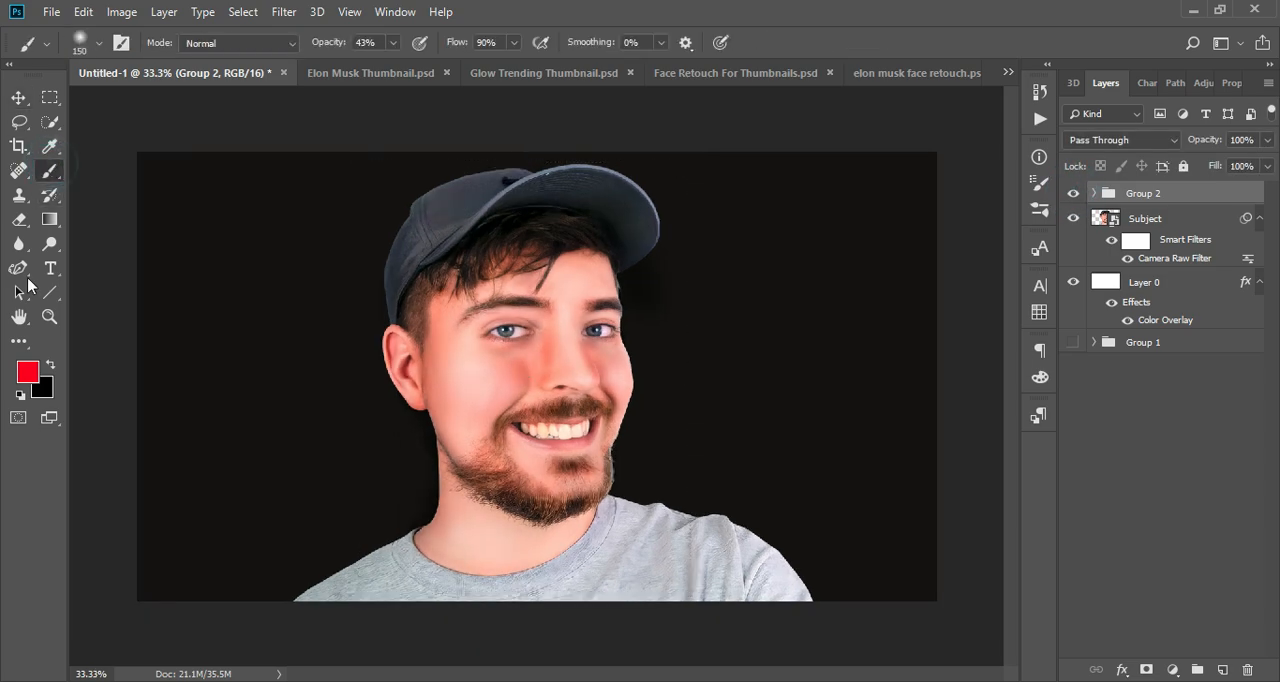
{"action": "left_click", "coordinate": [27, 372]}
{"action": "mouse_move", "coordinate": [922, 404]}
{"action": "left_mouse_down"}
{"action": "mouse_move", "coordinate": [921, 432]}
{"action": "mouse_move", "coordinate": [920, 397]}
{"action": "left_mouse_up"}
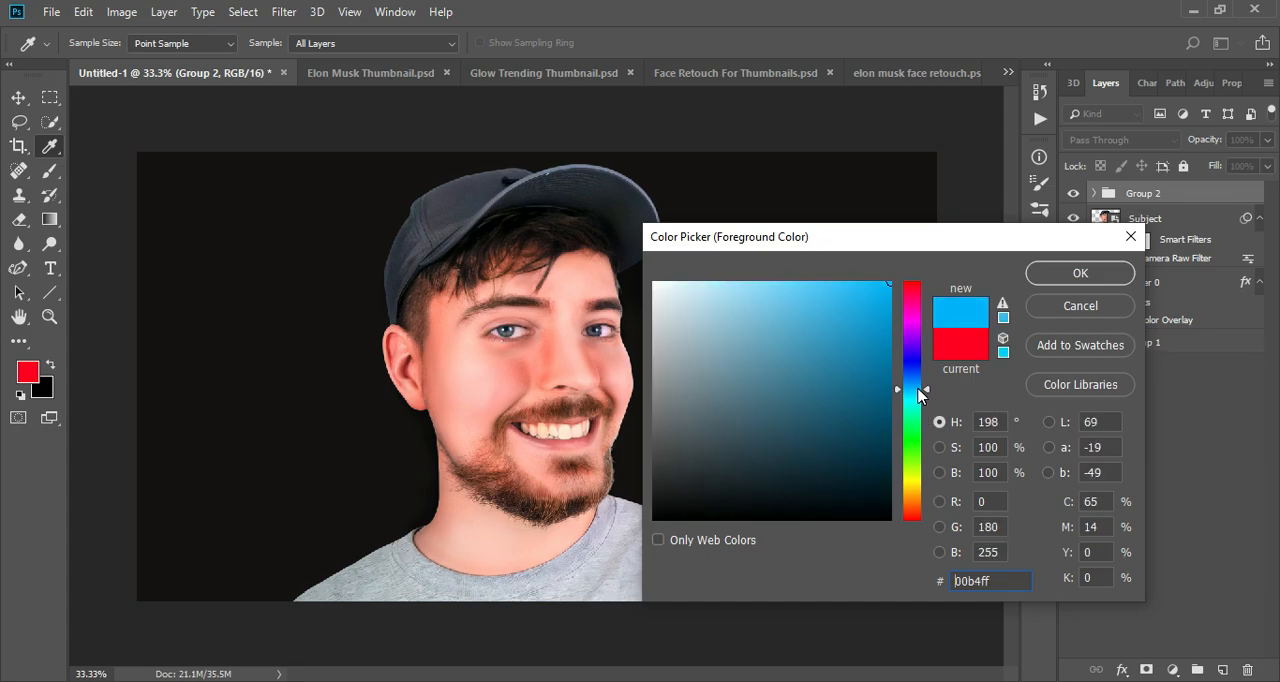
{"action": "left_click", "coordinate": [1078, 273]}
{"action": "key", "text": "b"}
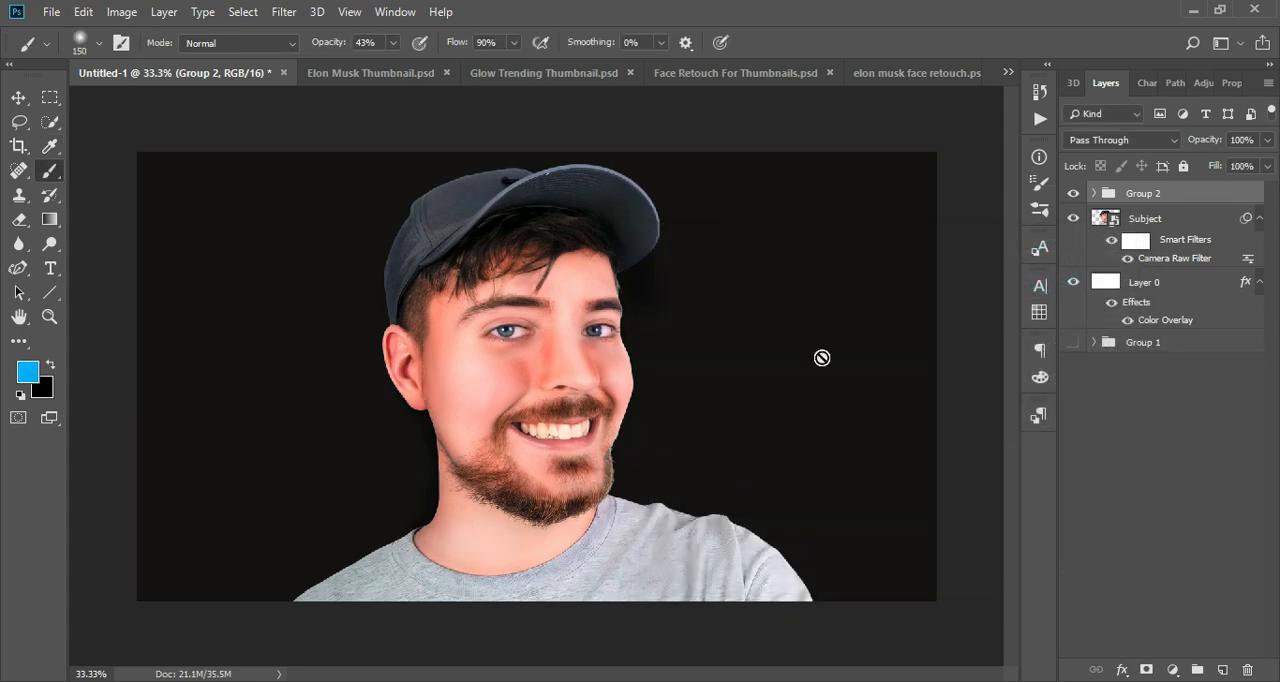
- Create a new layer, place it directly below the Subject layer, and enlarge the brush to 800 px
{"action": "left_click", "coordinate": [1222, 669]}
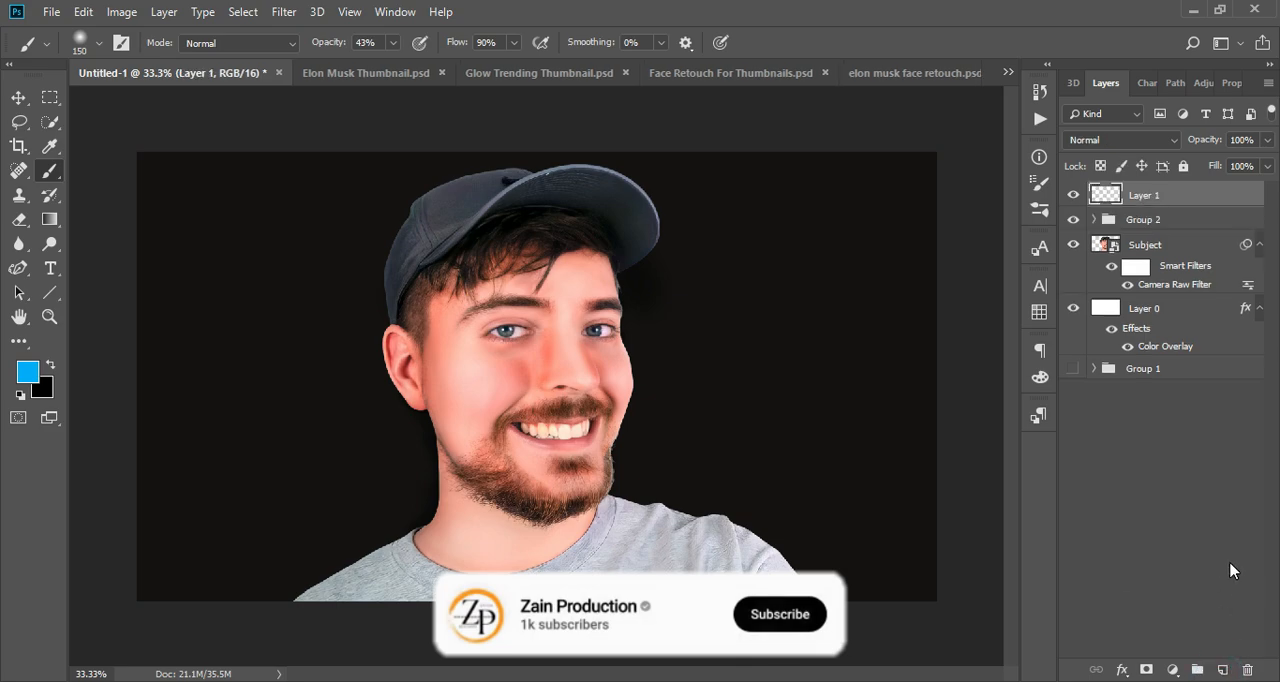
{"action": "key", "text": "bracketright"}
{"action": "key", "text": "bracketright"}
{"action": "key", "text": "bracketright"}
{"action": "key", "text": "bracketright"}
{"action": "key", "text": "bracketright"}
{"action": "key", "text": "bracketright"}
{"action": "key", "text": "bracketright"}
{"action": "key", "text": "bracketright"}
{"action": "key", "text": "bracketright"}
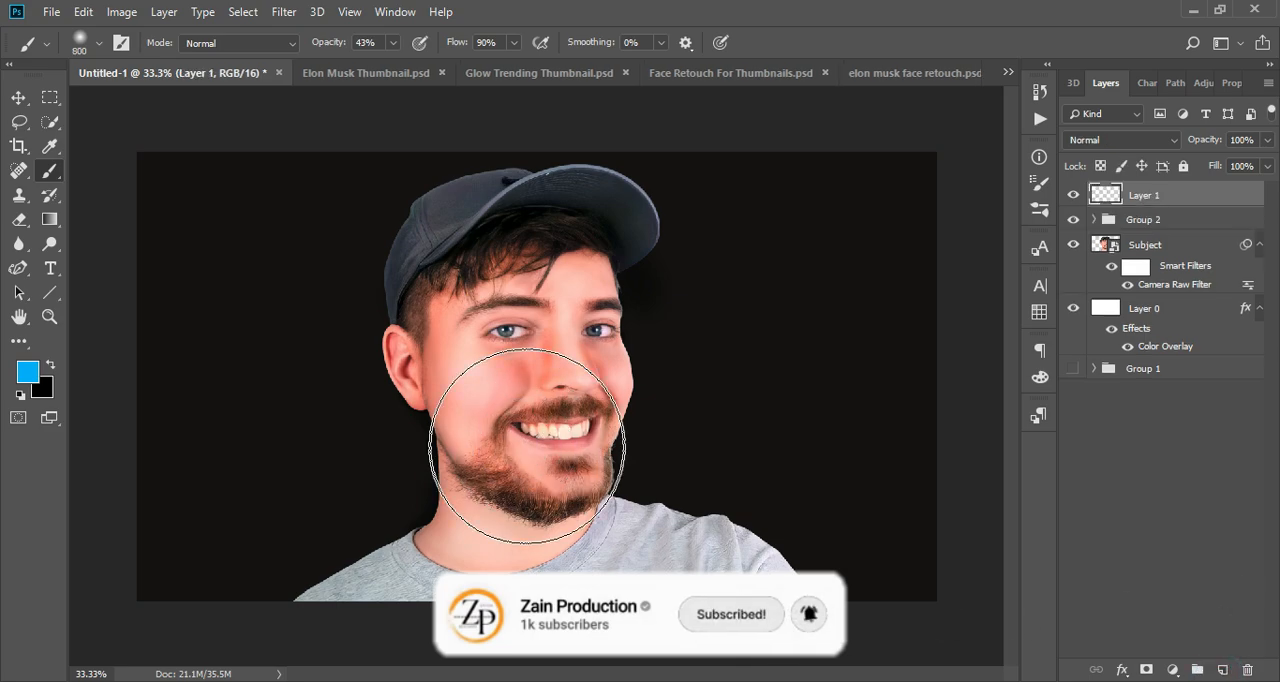
{"action": "right_click", "coordinate": [531, 447]}
{"action": "double_click", "coordinate": [580, 561]}
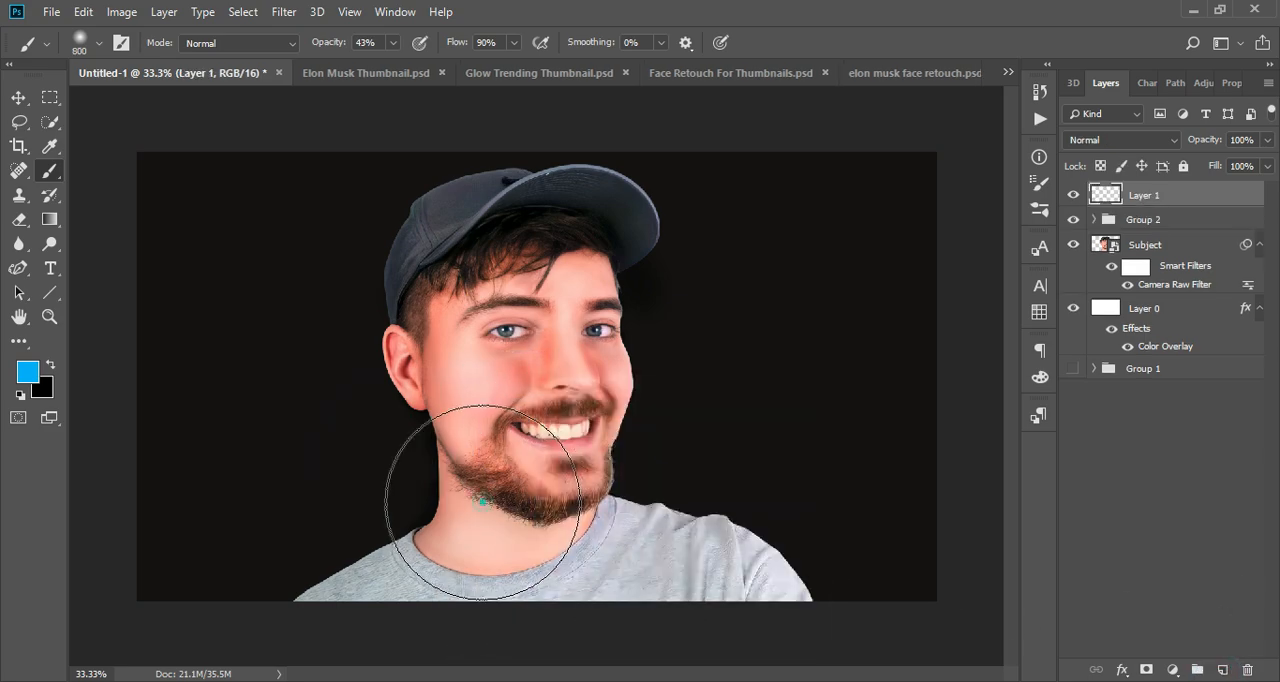
{"action": "left_click", "coordinate": [483, 502]}
{"action": "key", "text": "ctrl+z"}
{"action": "left_click_drag", "start_coordinate": [1203, 194], "coordinate": [1208, 286]}
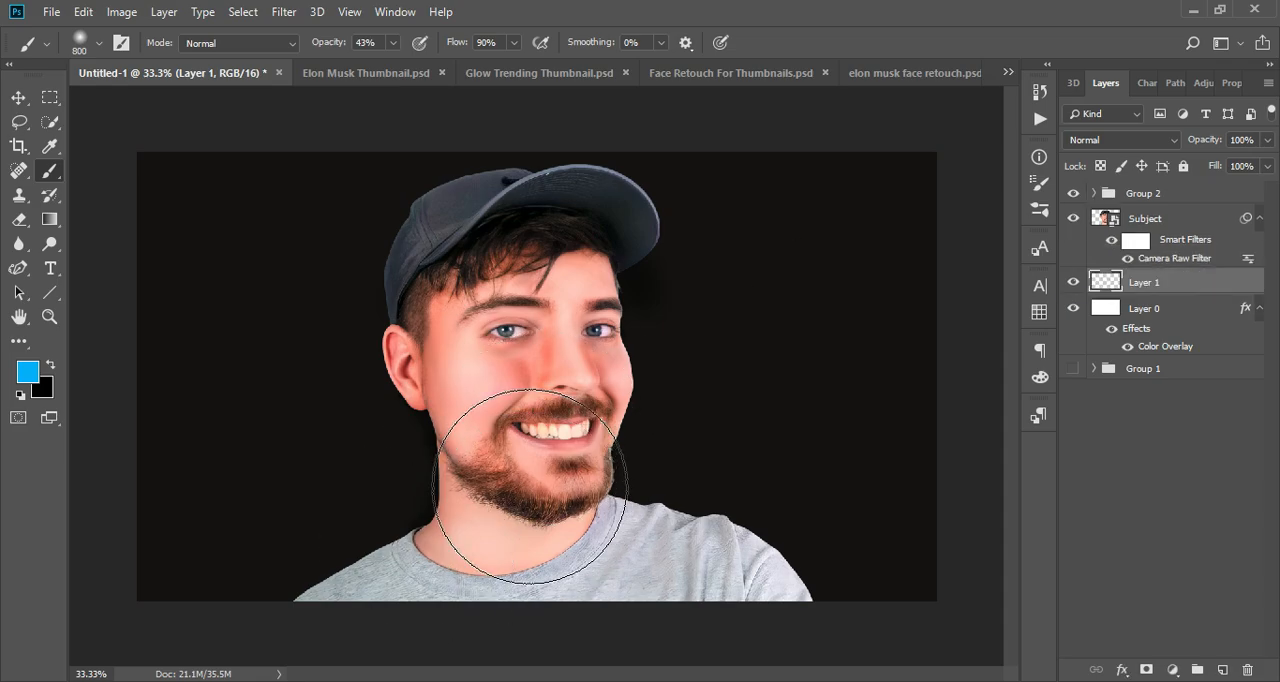
- Paint a soft blue glow behind the subject's neck and shoulders on Layer 1 with a 1300 px brush
{"action": "key", "text": "bracketright"}
{"action": "key", "text": "bracketright"}
{"action": "key", "text": "bracketright"}
{"action": "key", "text": "bracketright"}
{"action": "key", "text": "bracketright"}
{"action": "left_click", "coordinate": [538, 548]}
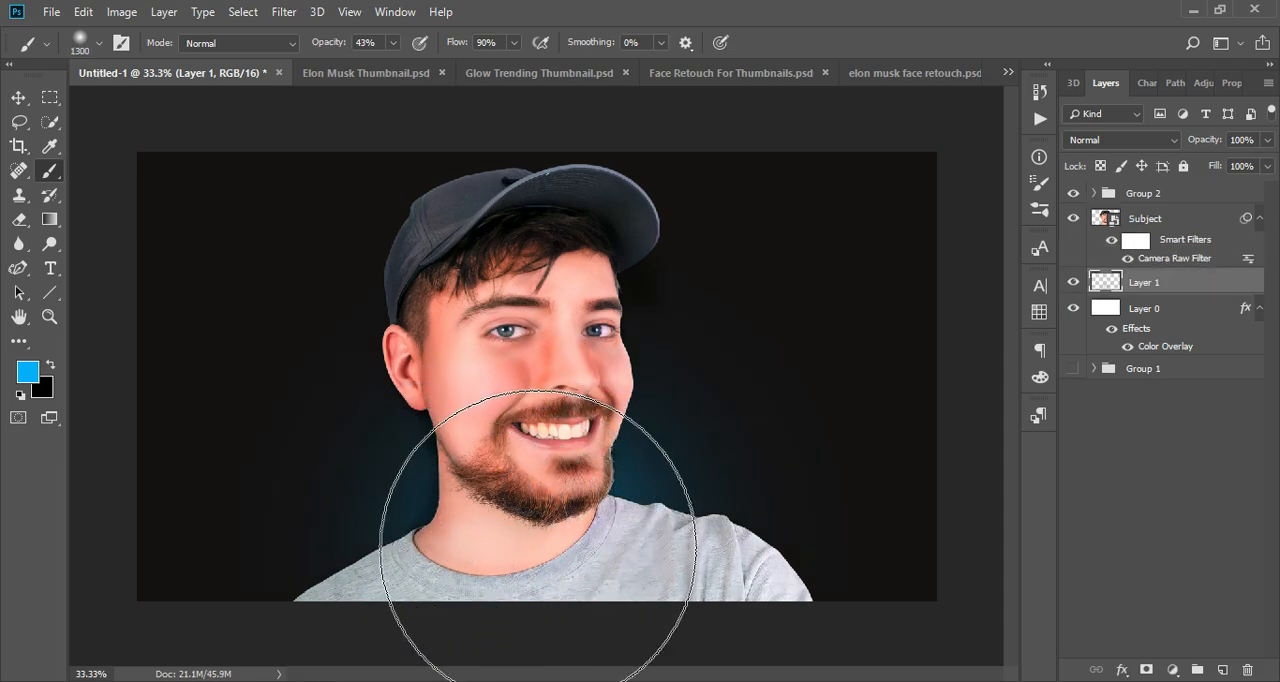
{"action": "left_click", "coordinate": [449, 603]}
{"action": "left_click", "coordinate": [702, 592]}
{"action": "left_click", "coordinate": [531, 515]}
{"action": "left_click", "coordinate": [514, 511]}
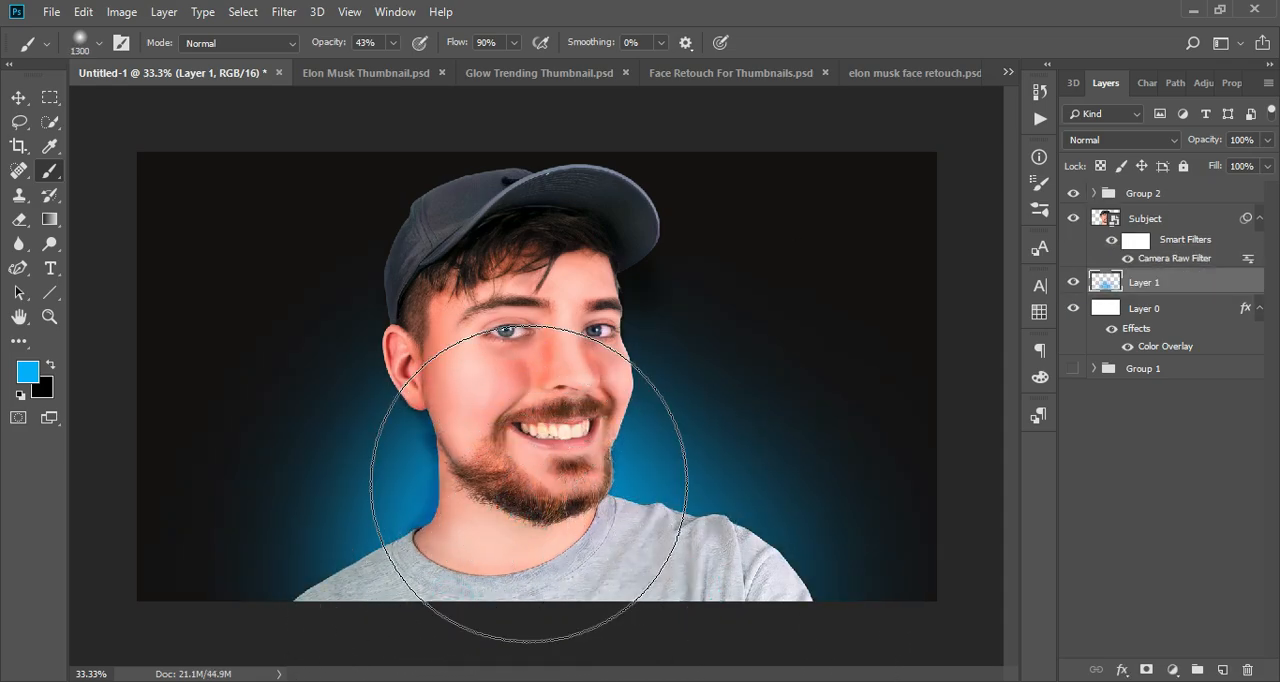
{"action": "left_click", "coordinate": [542, 500]}
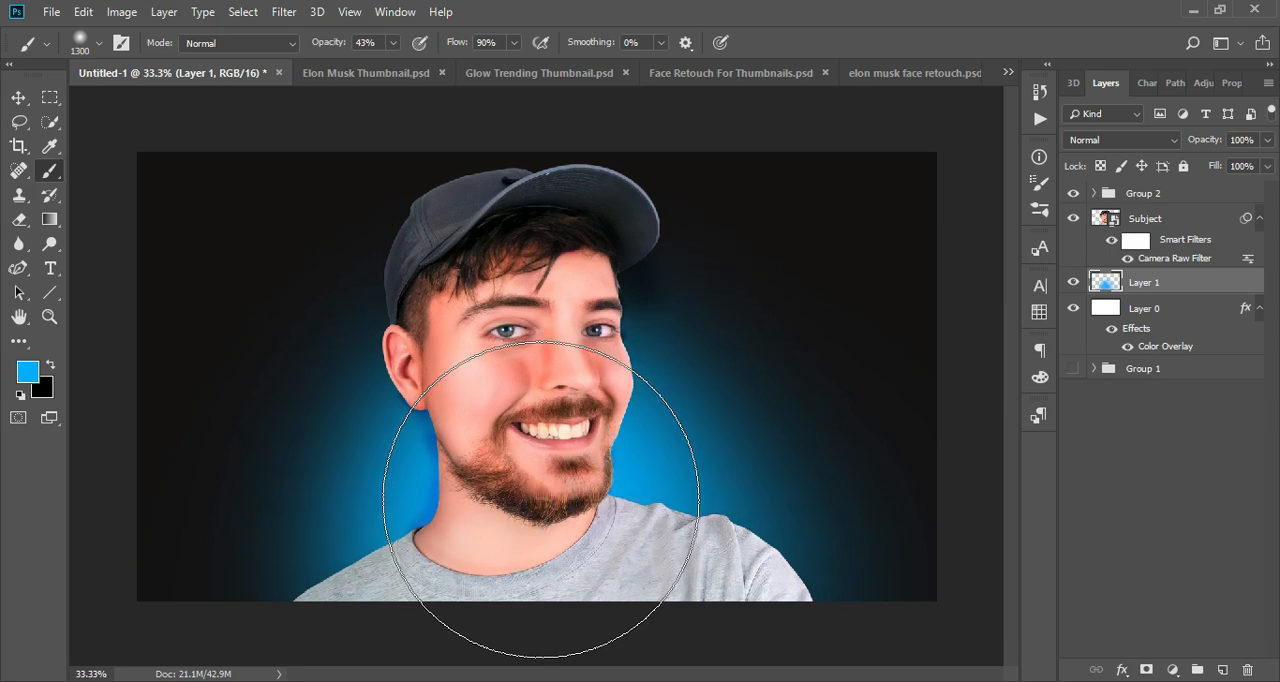
- Reduce the brush to 800 px and intensify the centre of the blue glow behind the neck
{"action": "key", "text": "bracketleft"}
{"action": "key", "text": "bracketleft"}
{"action": "key", "text": "bracketleft"}
{"action": "key", "text": "bracketleft"}
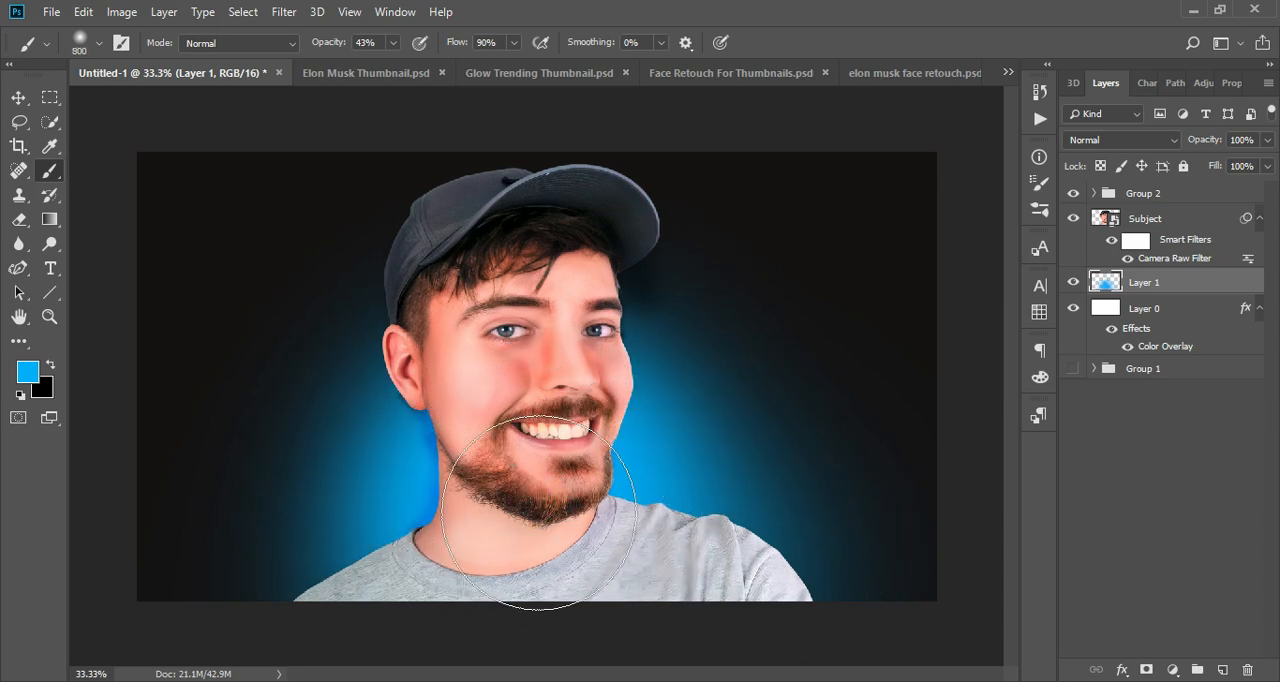
{"action": "left_click", "coordinate": [500, 487]}
{"action": "left_click", "coordinate": [500, 490]}
- Duplicate the Subject layer and place the copy above Group 2
{"action": "left_click", "coordinate": [1162, 226]}
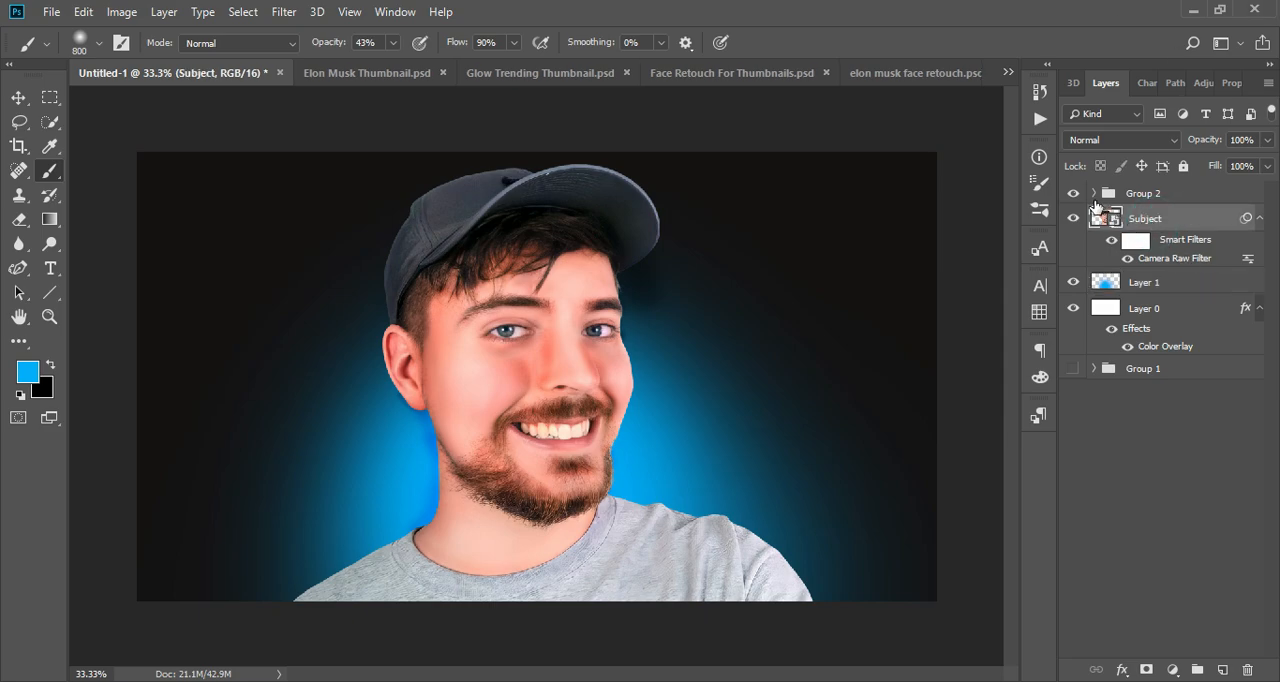
{"action": "left_click", "coordinate": [1188, 197]}
{"action": "left_click", "coordinate": [1190, 220]}
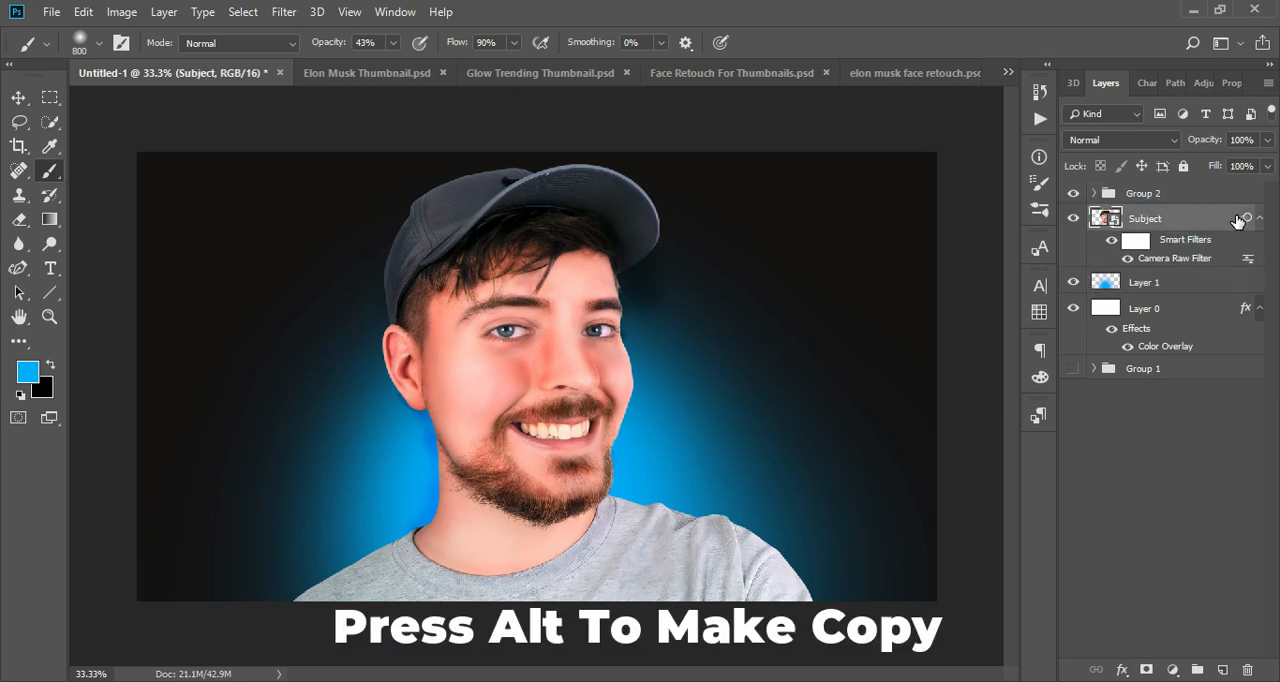
{"action": "left_click", "coordinate": [1216, 220]}
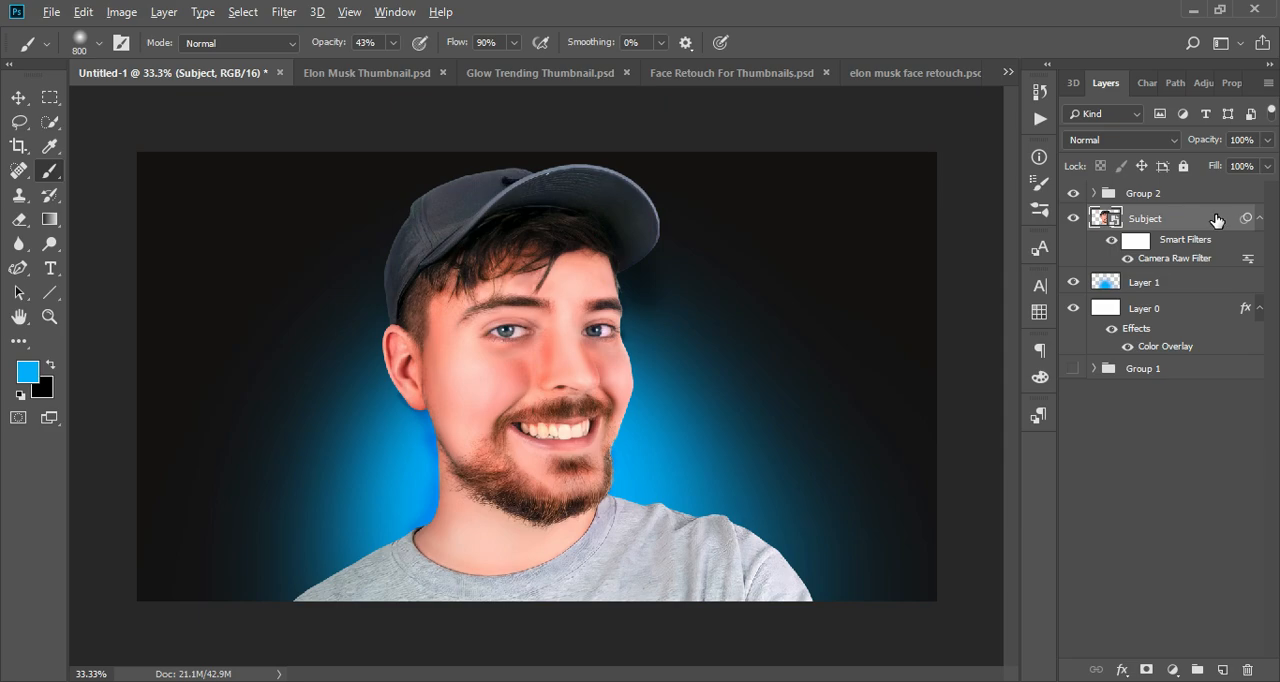
{"action": "left_click_drag", "start_coordinate": [1216, 220], "coordinate": [1212, 193]}
- Add an Inner Glow to the Subject copy layer, coloured with the blue sampled from the background glow beside the neck
{"action": "right_click", "coordinate": [1208, 197]}
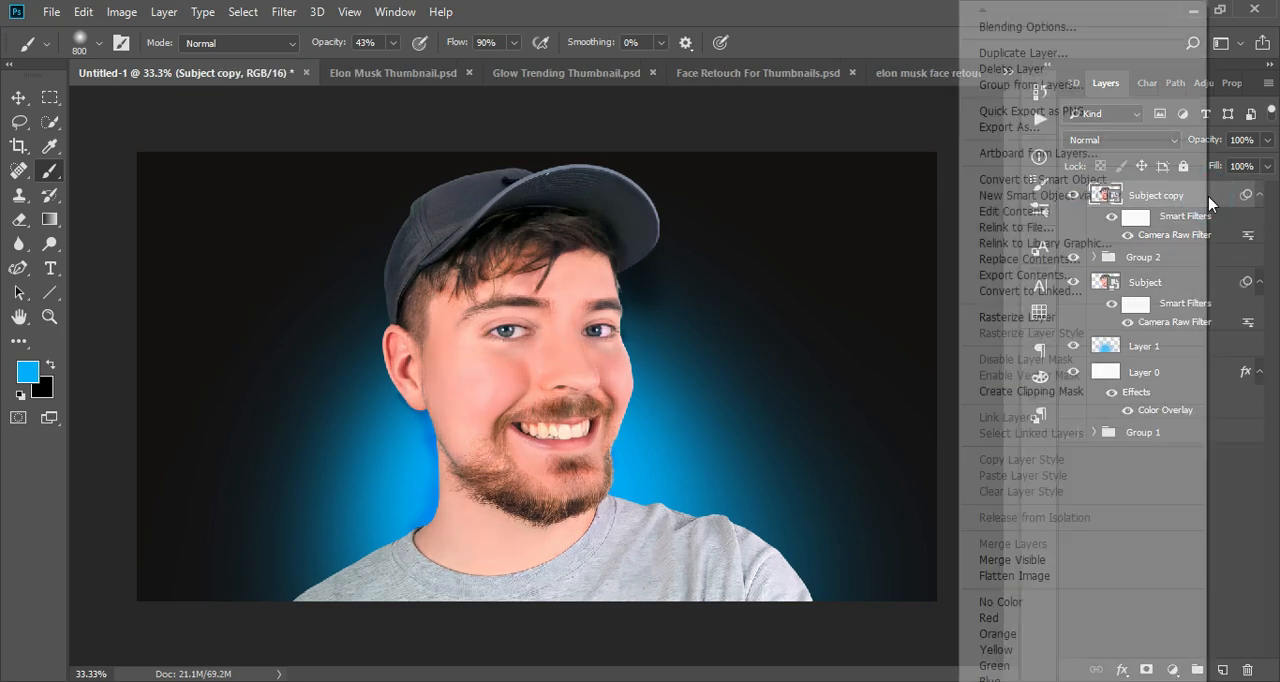
{"action": "left_click", "coordinate": [1052, 30]}
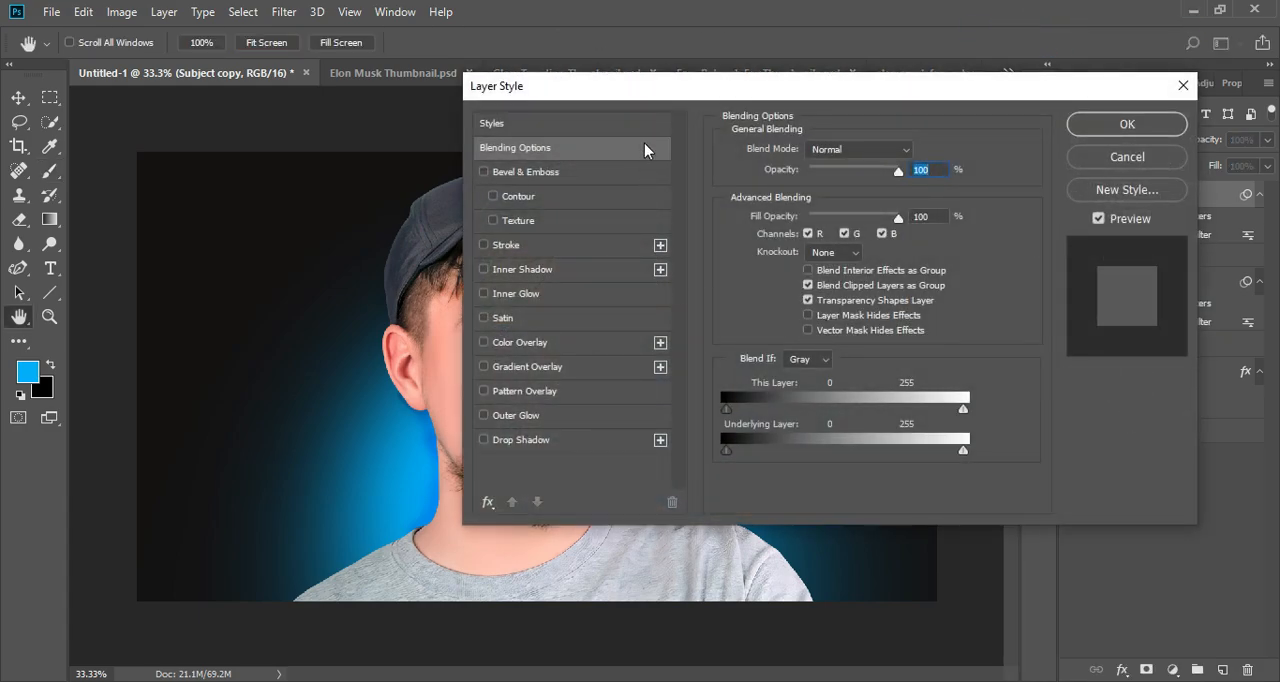
{"action": "left_click_drag", "start_coordinate": [668, 94], "coordinate": [903, 85]}
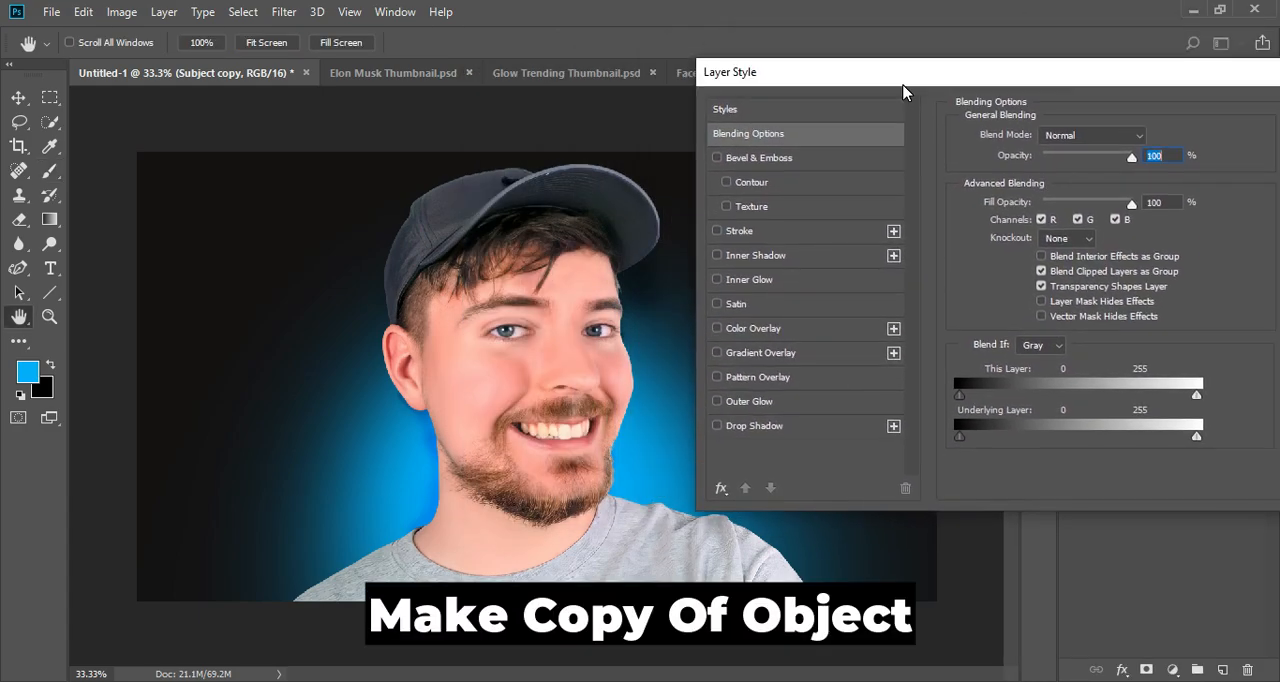
{"action": "left_click", "coordinate": [759, 280]}
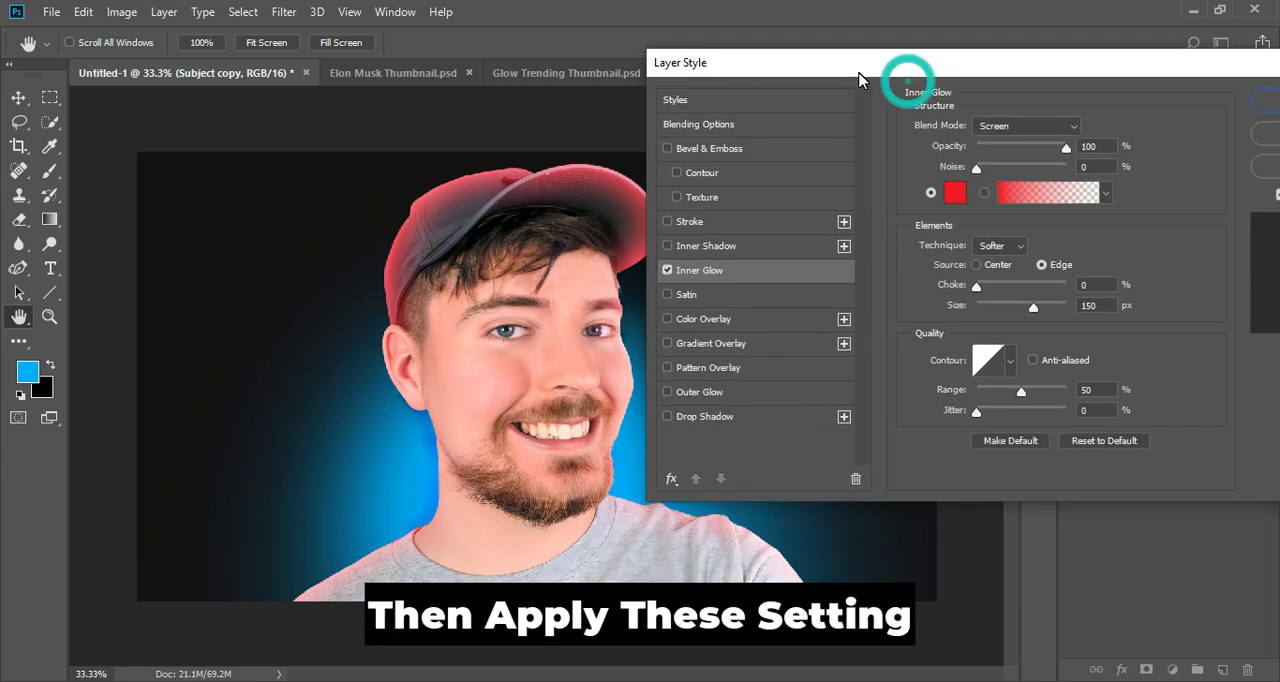
{"action": "left_click_drag", "start_coordinate": [908, 86], "coordinate": [930, 89]}
{"action": "left_click", "coordinate": [1016, 193]}
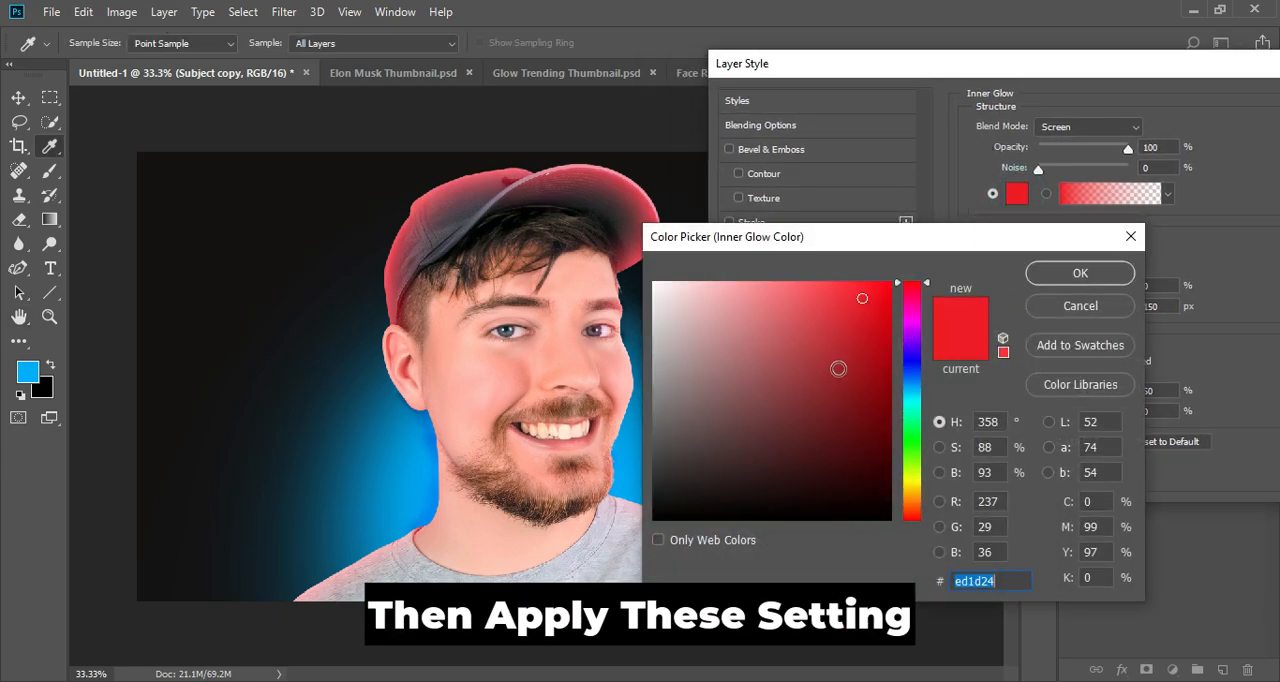
{"action": "left_click", "coordinate": [405, 490]}
{"action": "left_click", "coordinate": [1040, 273]}
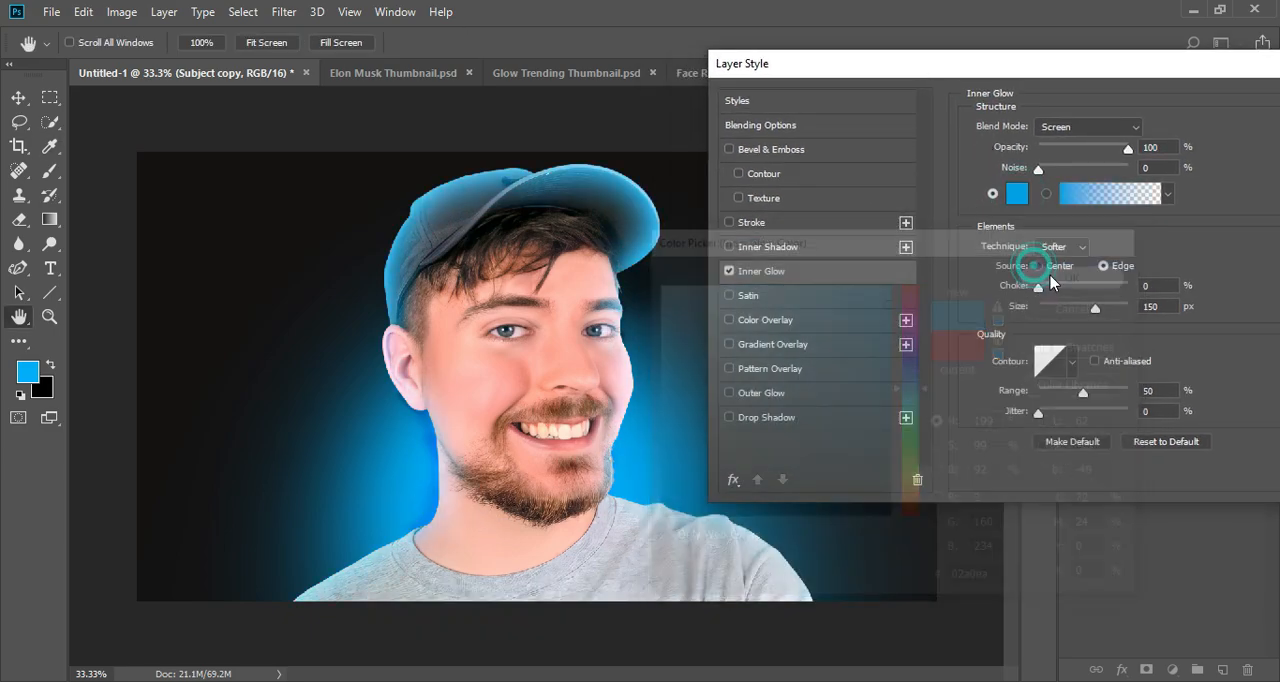
- Set the Inner Glow opacity to 98% and its size to 73 px, and apply the layer style
{"action": "left_click_drag", "start_coordinate": [1126, 149], "coordinate": [1124, 150]}
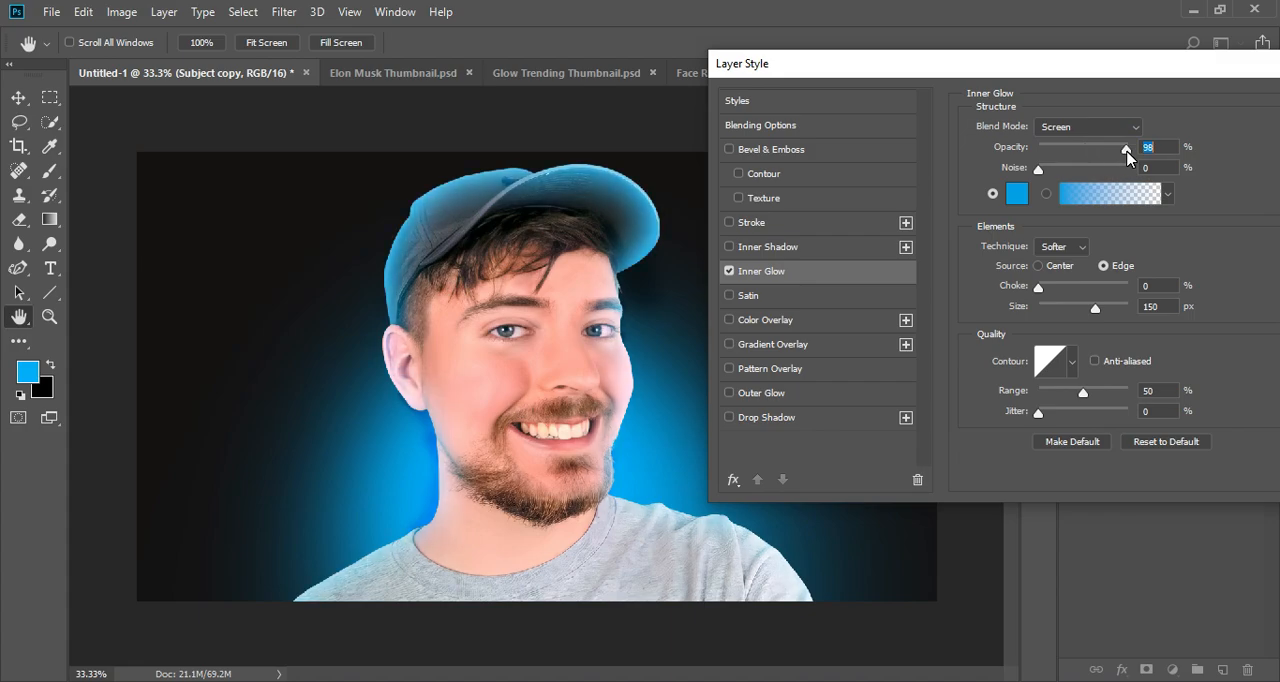
{"action": "left_click_drag", "start_coordinate": [1097, 316], "coordinate": [1069, 333]}
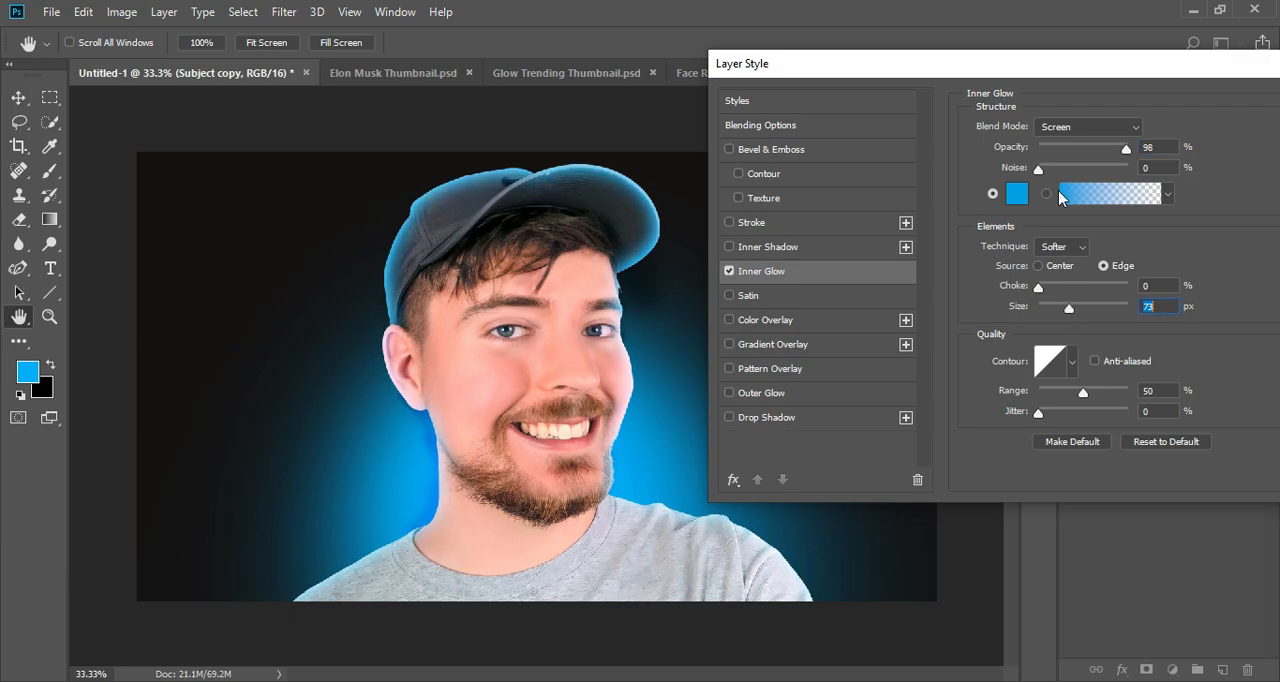
{"action": "left_click_drag", "start_coordinate": [1062, 63], "coordinate": [924, 70]}
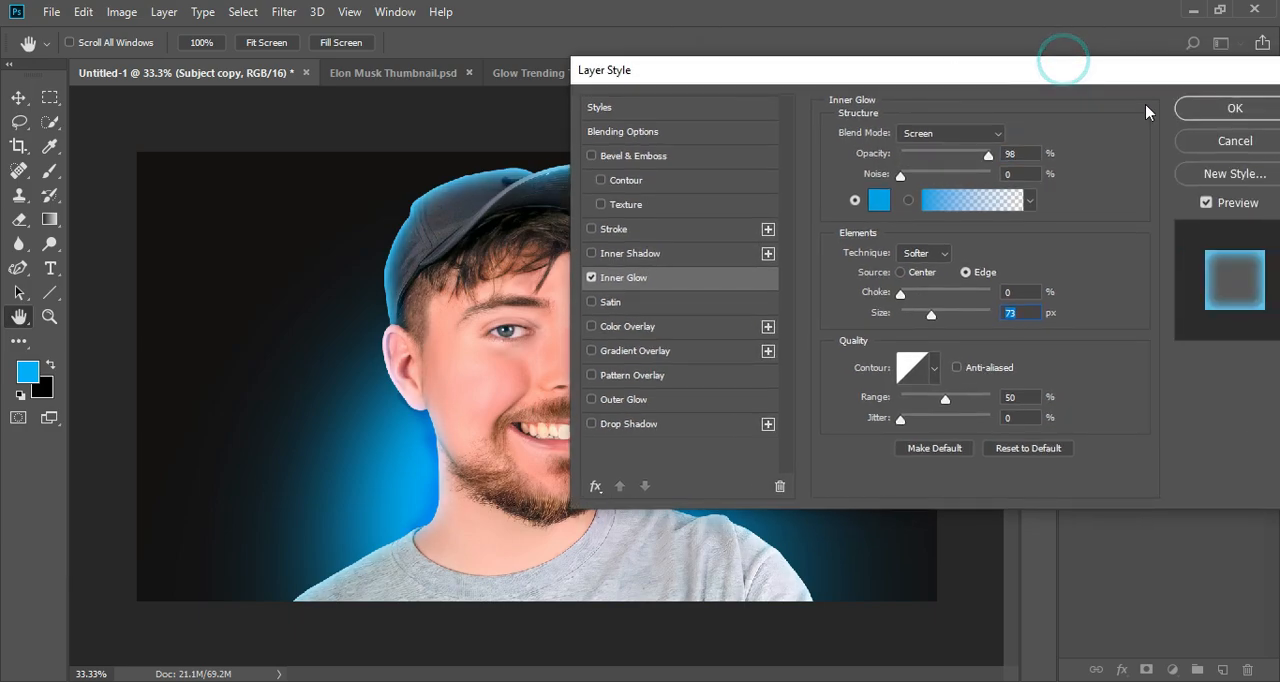
{"action": "left_click", "coordinate": [1226, 110]}
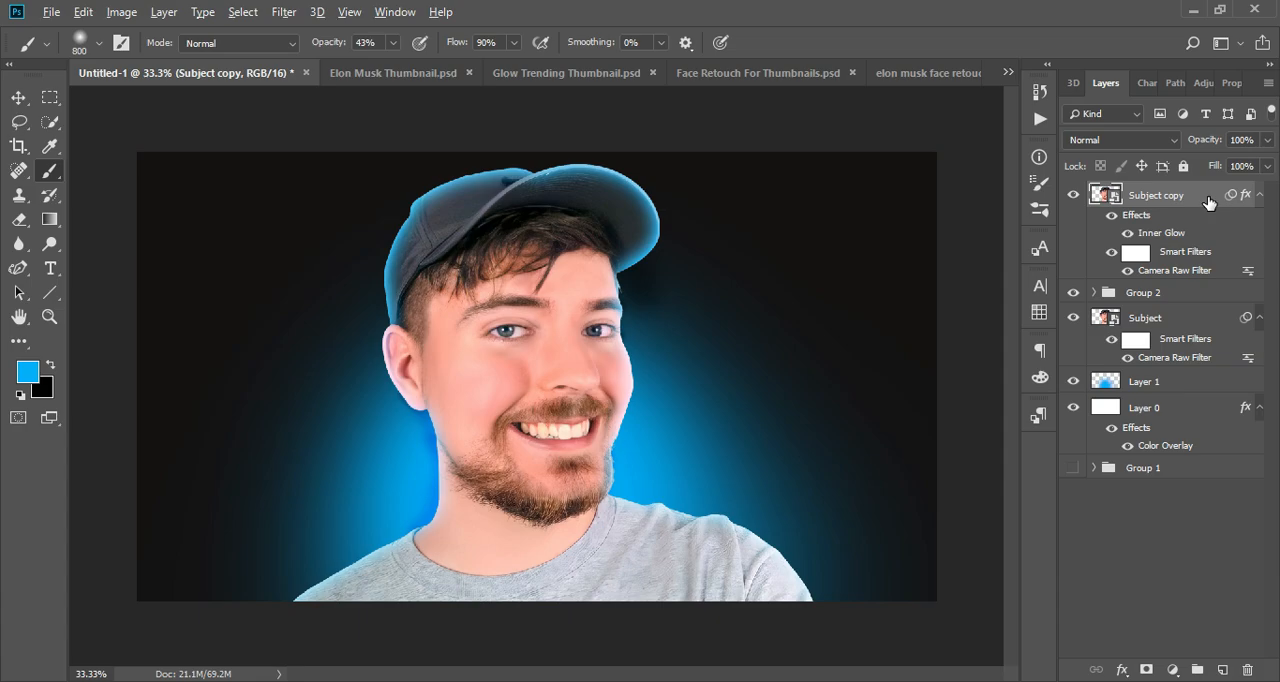
- Duplicate the Subject copy layer and change the duplicate's Inner Glow colour to a brighter blue, 00aeff
{"action": "key", "text": "ctrl+j"}
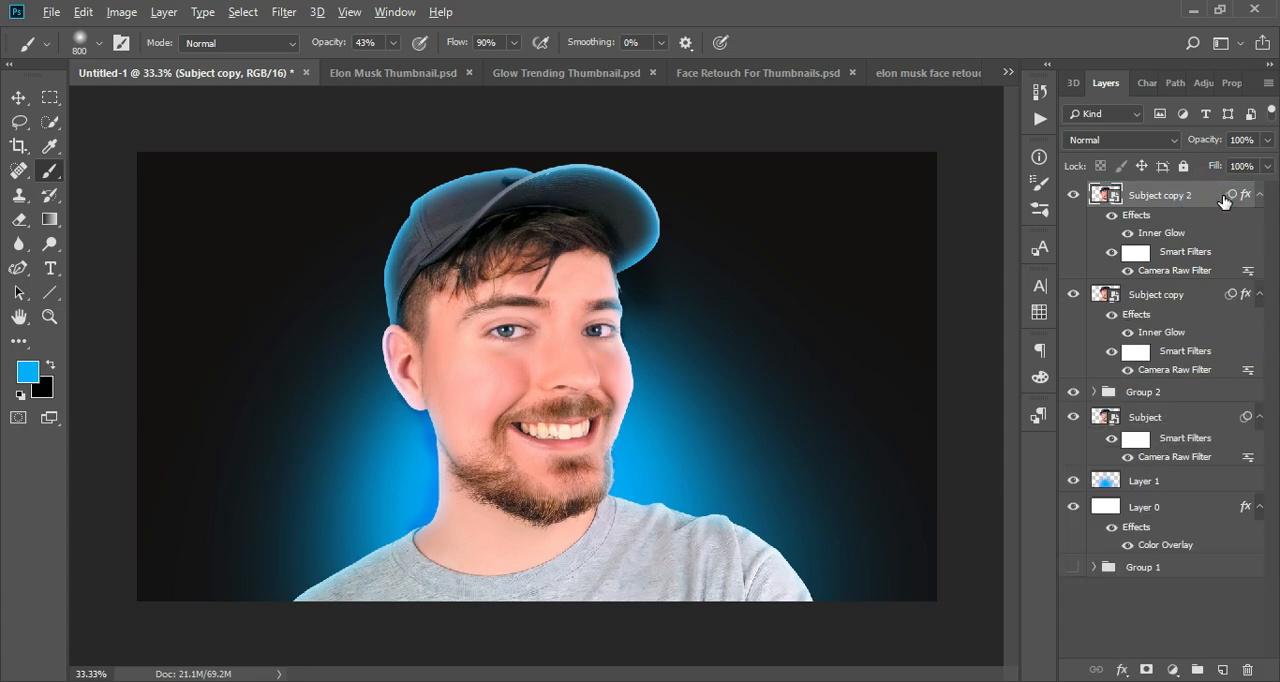
{"action": "double_click", "coordinate": [1205, 202]}
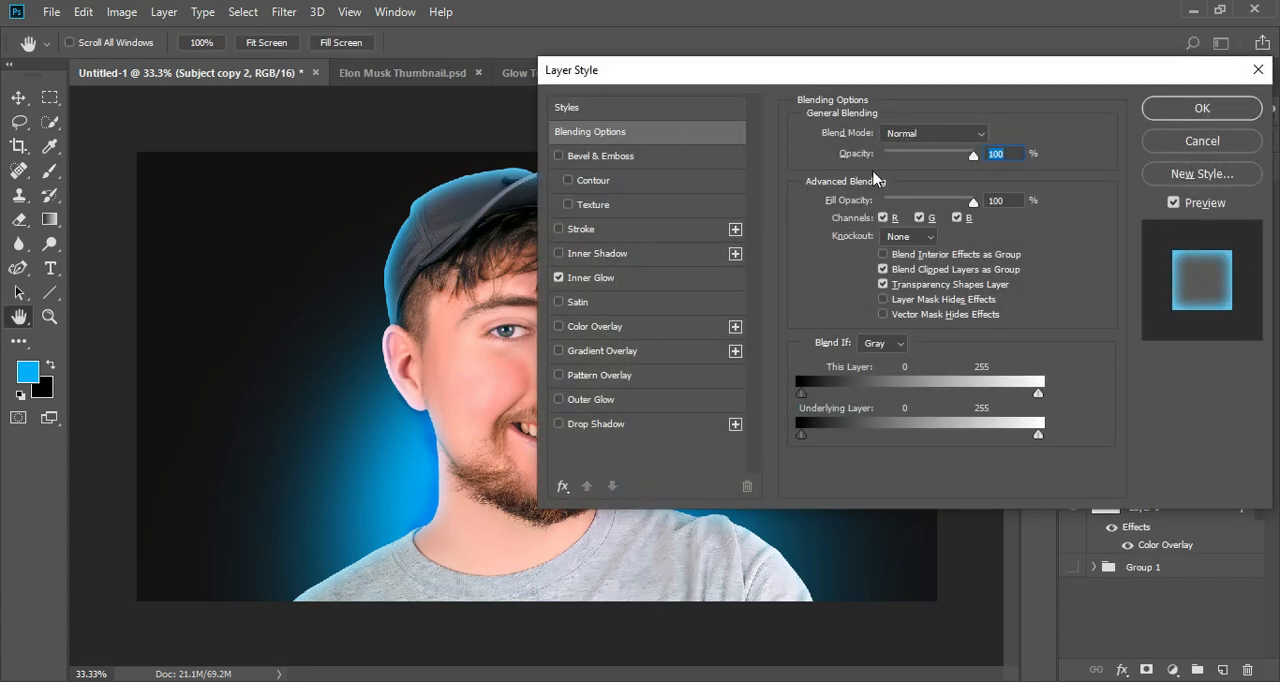
{"action": "left_click_drag", "start_coordinate": [800, 82], "coordinate": [938, 51]}
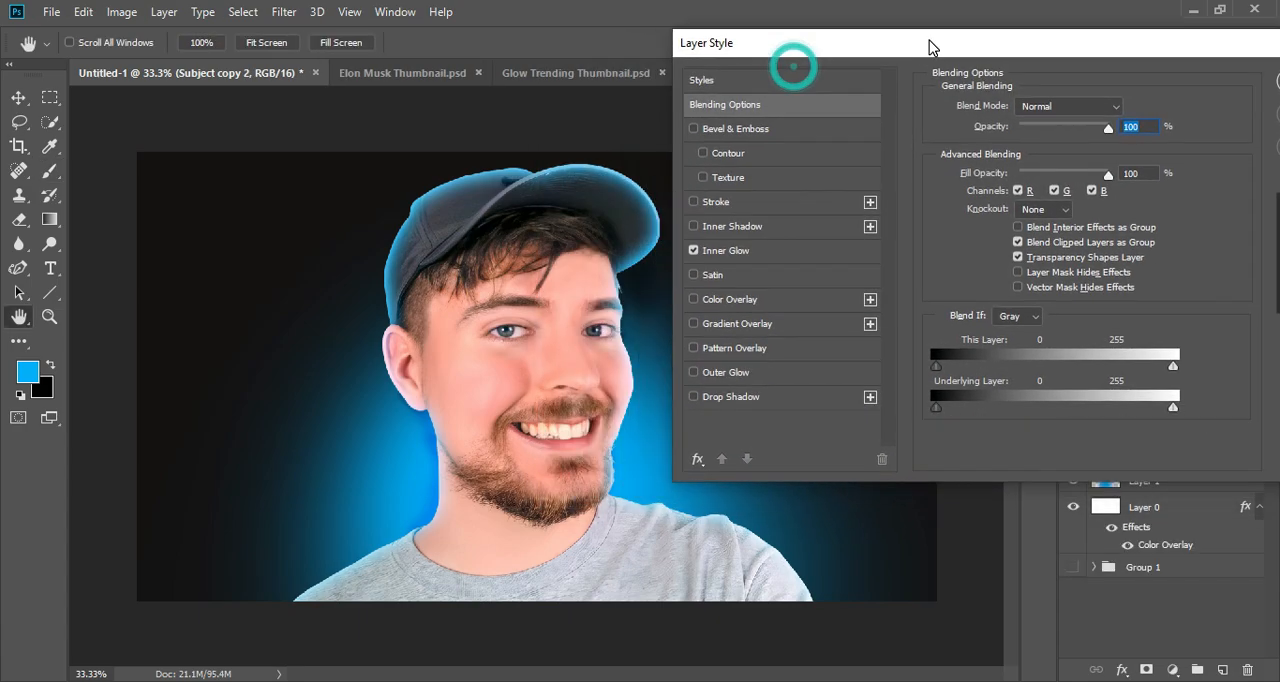
{"action": "left_click", "coordinate": [735, 247]}
{"action": "left_click", "coordinate": [983, 169]}
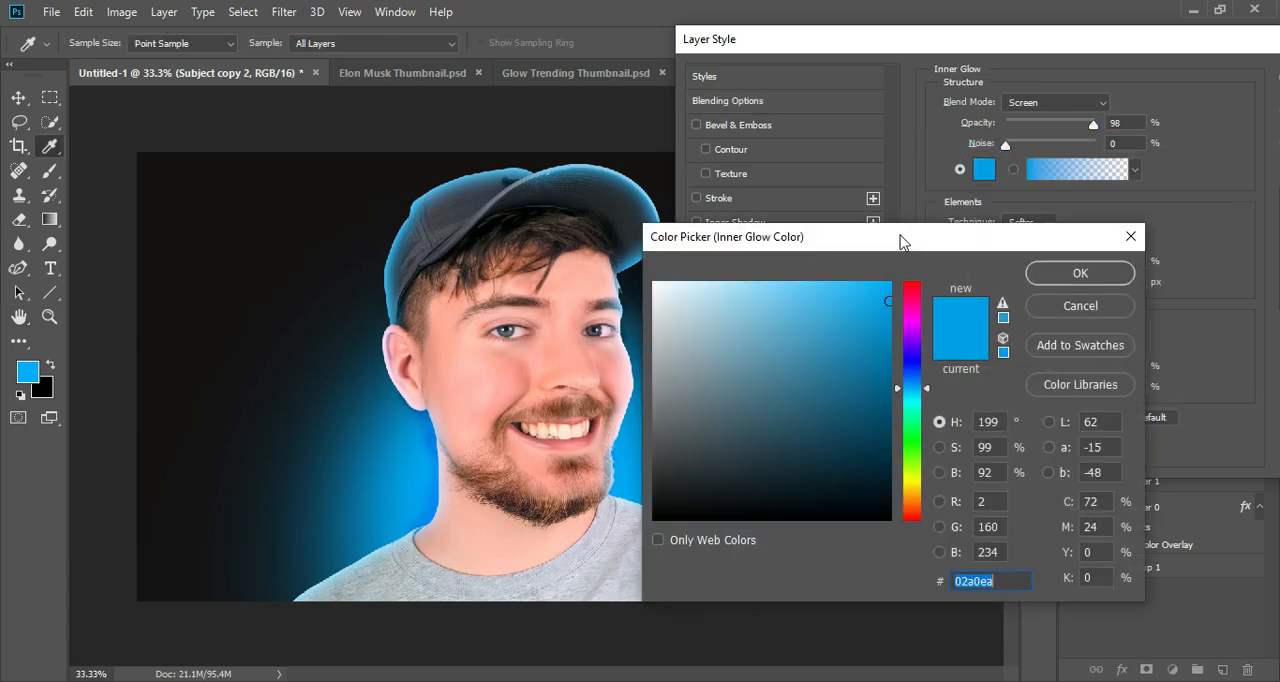
{"action": "left_click_drag", "start_coordinate": [889, 301], "coordinate": [891, 283]}
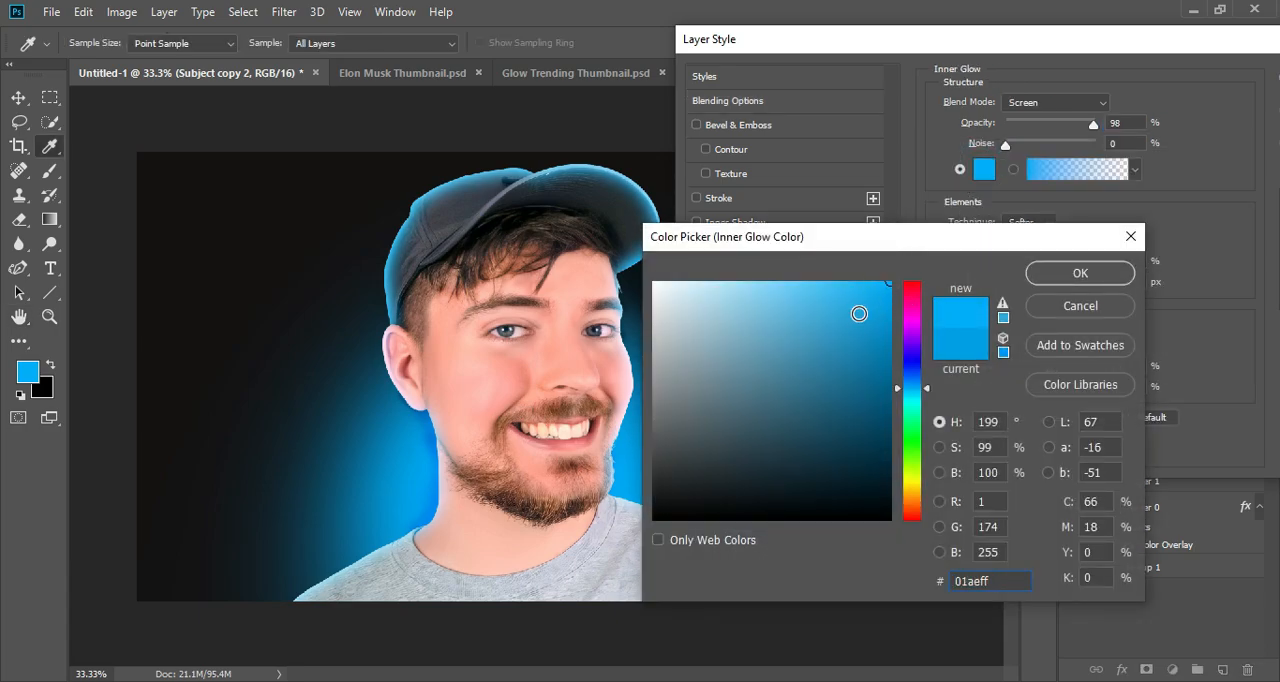
{"action": "left_click_drag", "start_coordinate": [698, 304], "coordinate": [669, 293]}
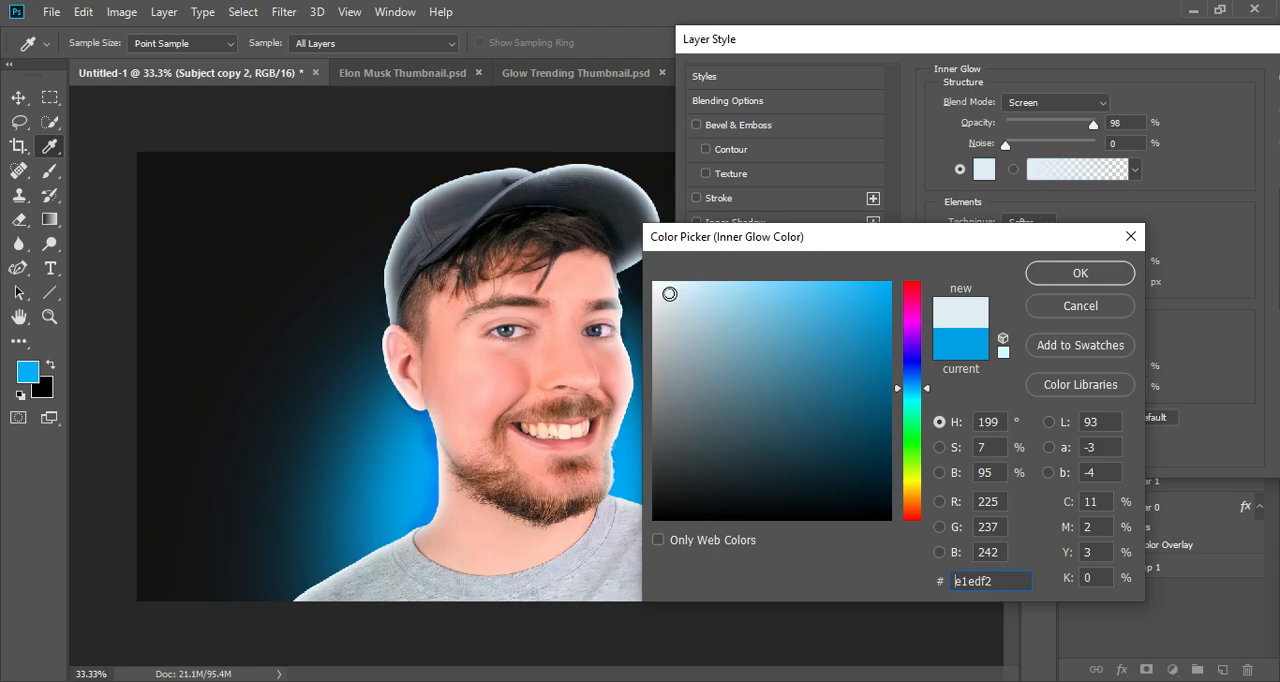
{"action": "left_click", "coordinate": [880, 292]}
{"action": "left_click", "coordinate": [1060, 265]}
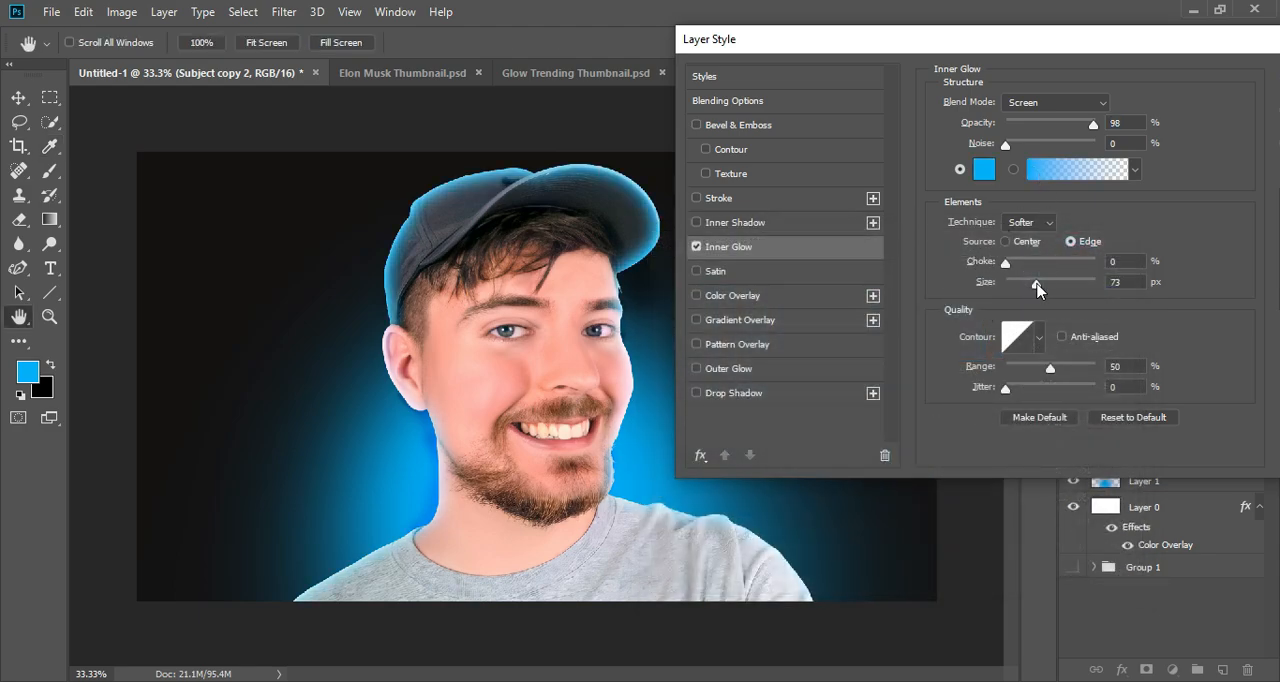
- Set the duplicate's Inner Glow to the Color blend mode with a size of 21 px
{"action": "mouse_move", "coordinate": [1037, 289]}
{"action": "left_mouse_down"}
{"action": "mouse_move", "coordinate": [1003, 300]}
{"action": "mouse_move", "coordinate": [1023, 306]}
{"action": "left_mouse_up"}
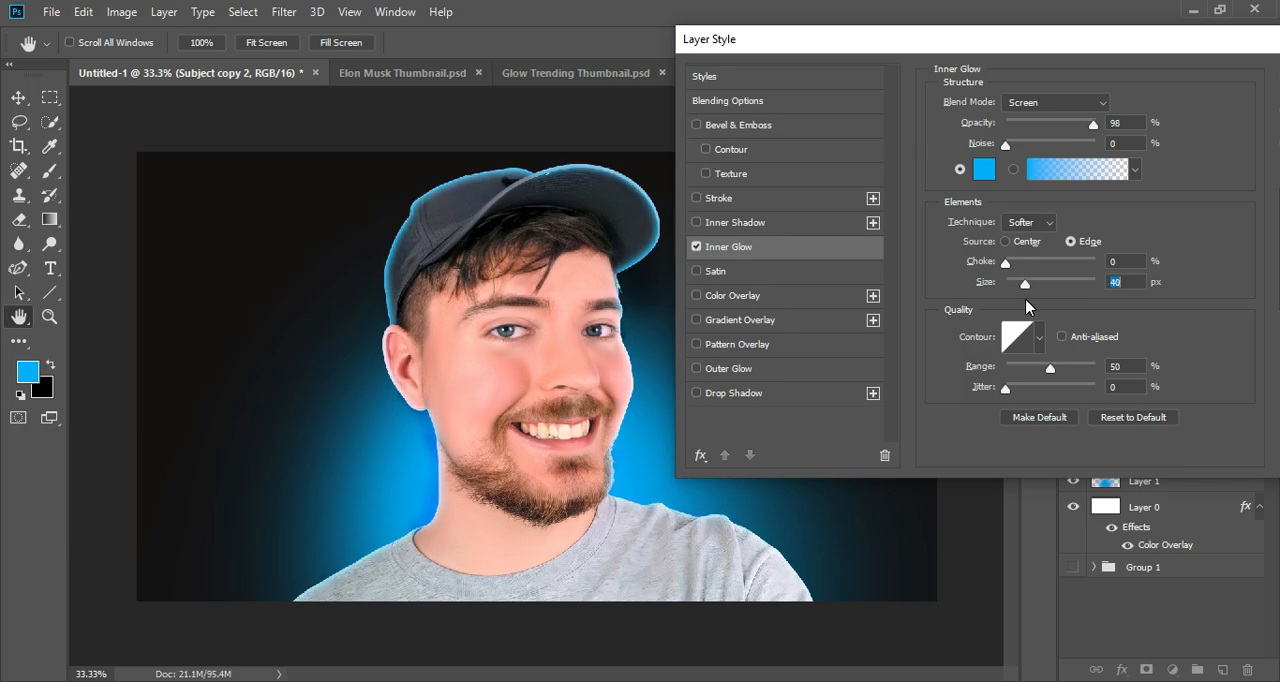
{"action": "left_click", "coordinate": [1062, 101]}
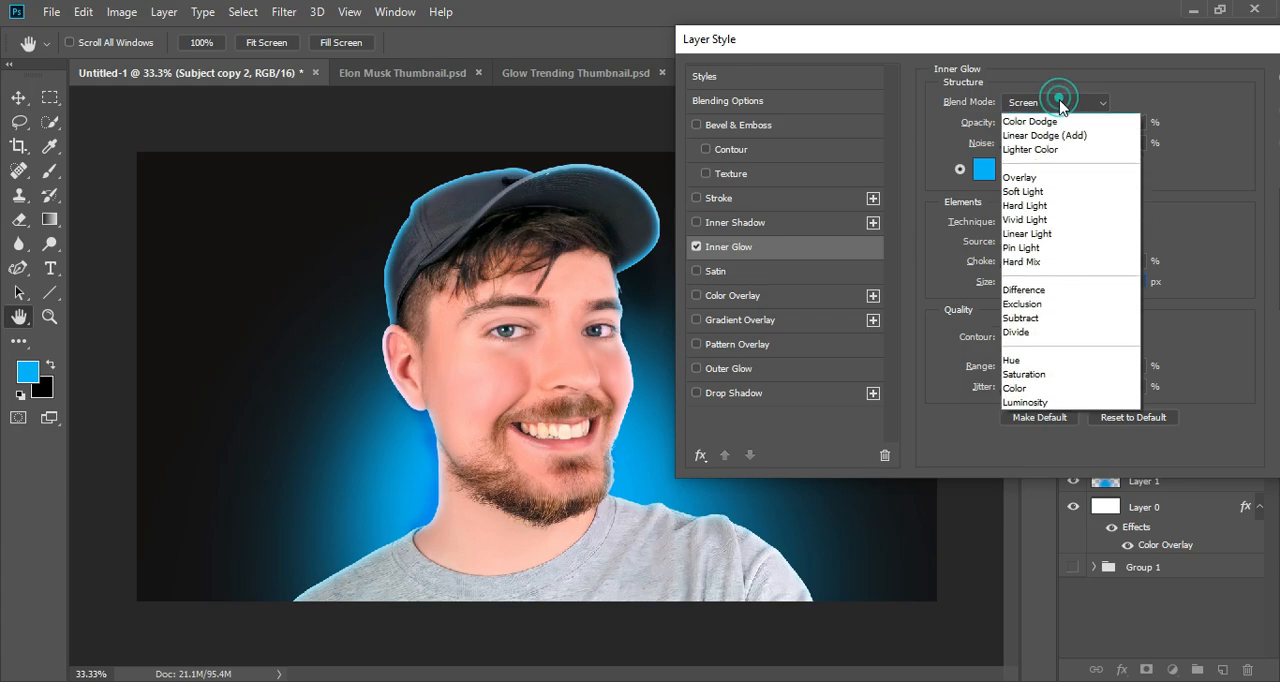
{"action": "left_click", "coordinate": [1040, 171]}
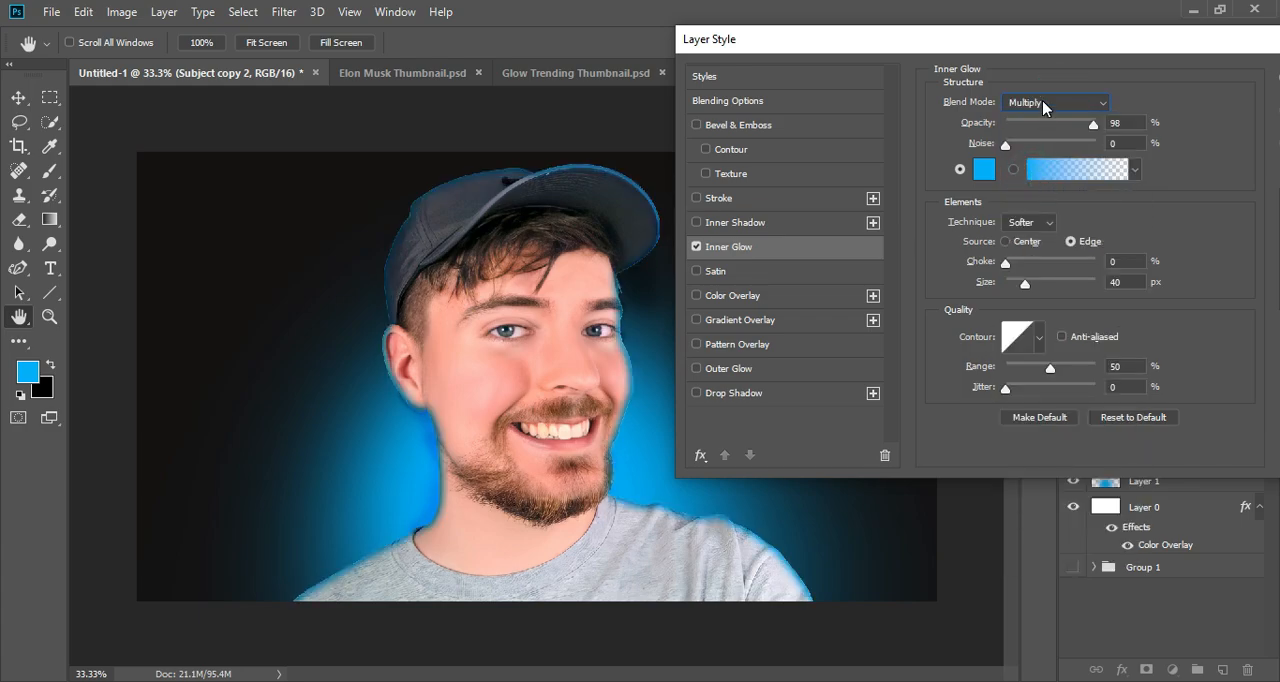
{"action": "left_click", "coordinate": [1043, 104]}
{"action": "left_click", "coordinate": [1031, 163]}
{"action": "scroll", "coordinate": [1018, 152], "scroll_direction": "down", "scroll_amount": 10}
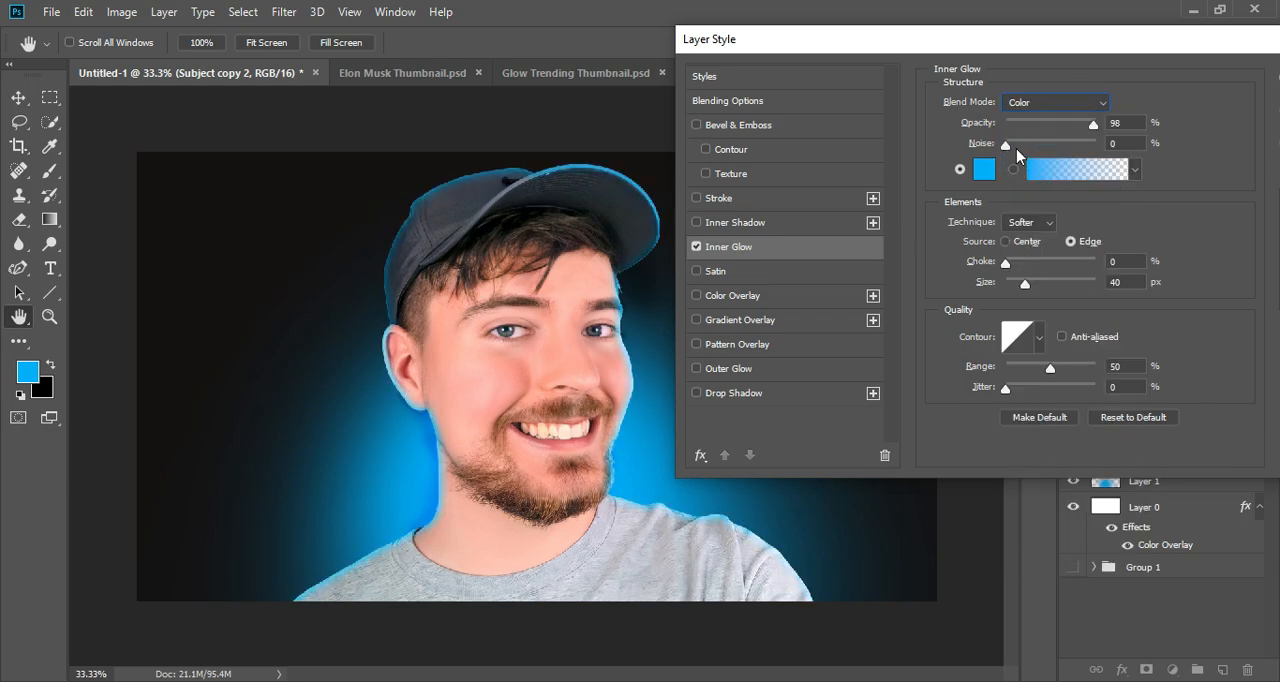
{"action": "left_click_drag", "start_coordinate": [1029, 289], "coordinate": [1078, 292]}
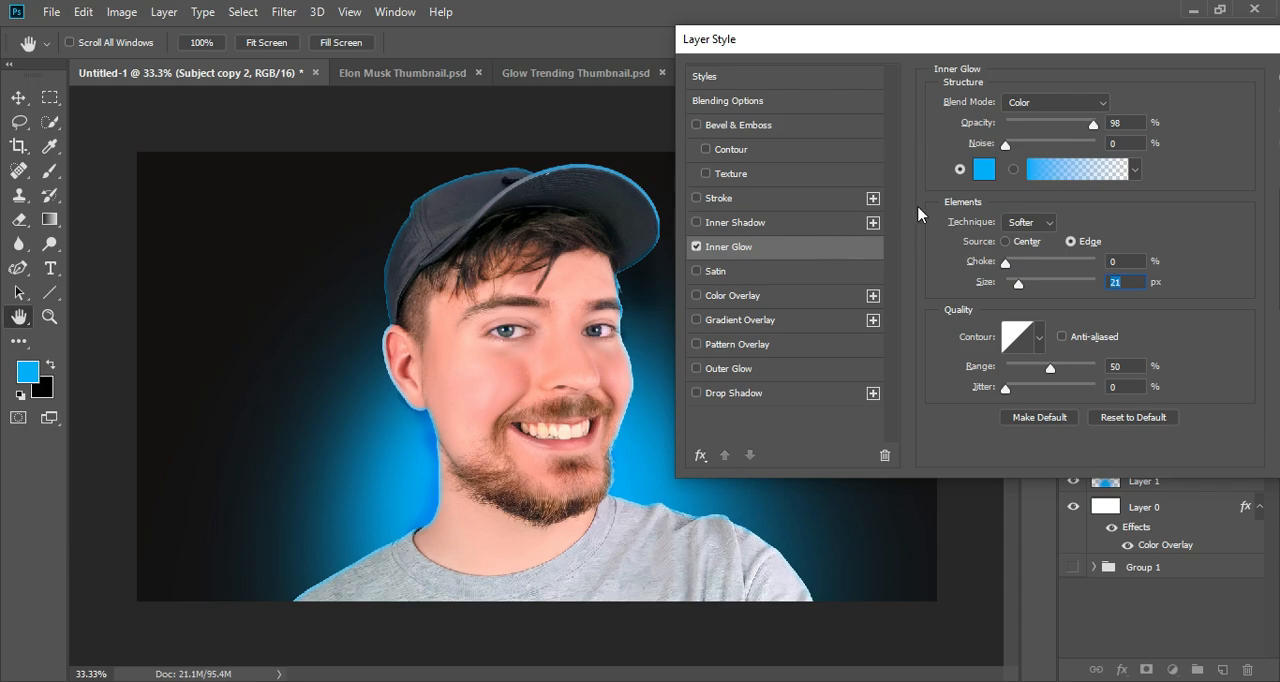
- Try a near-white Inner Glow colour on the duplicate, and return it to the bright blue
{"action": "left_click", "coordinate": [980, 172]}
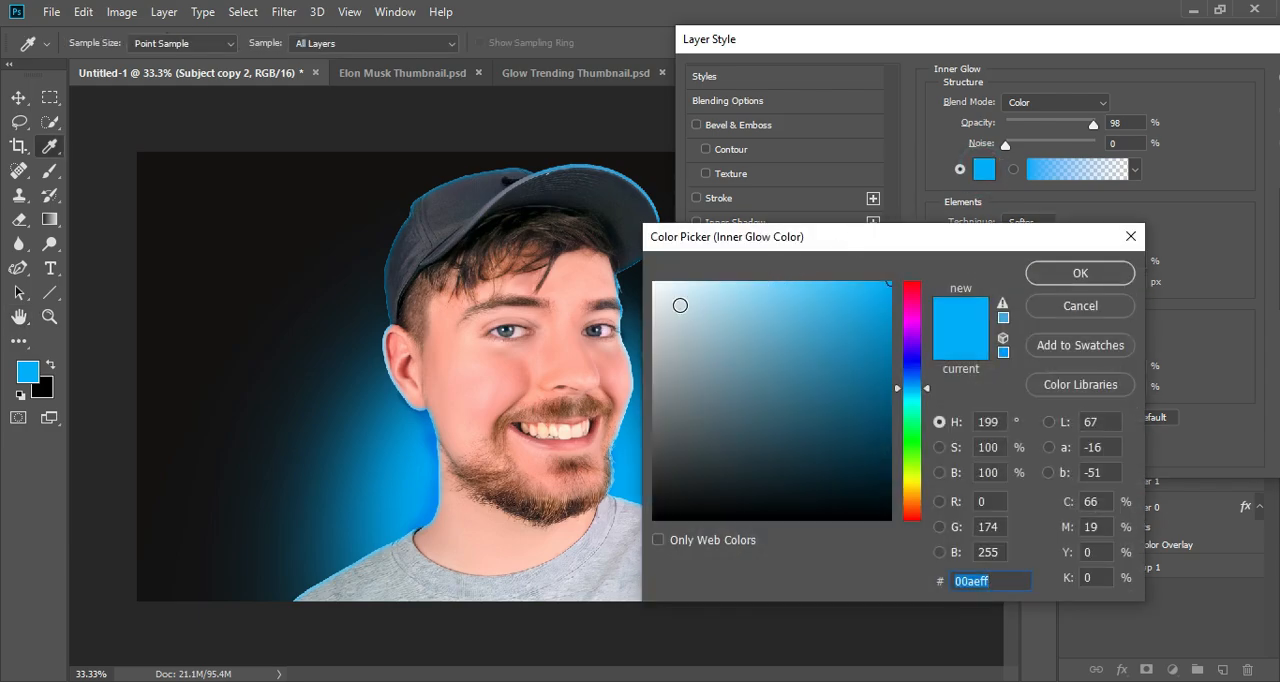
{"action": "left_click_drag", "start_coordinate": [680, 305], "coordinate": [652, 295]}
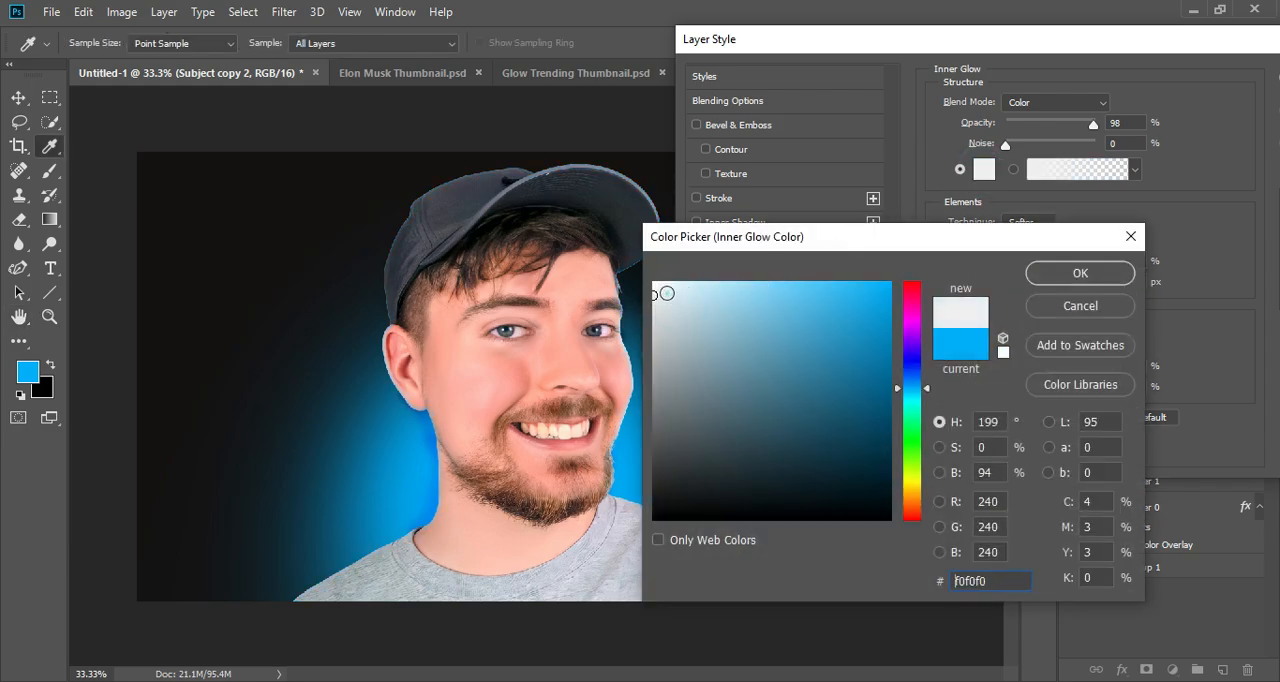
{"action": "left_click_drag", "start_coordinate": [654, 294], "coordinate": [920, 284]}
{"action": "left_click", "coordinate": [1088, 275]}
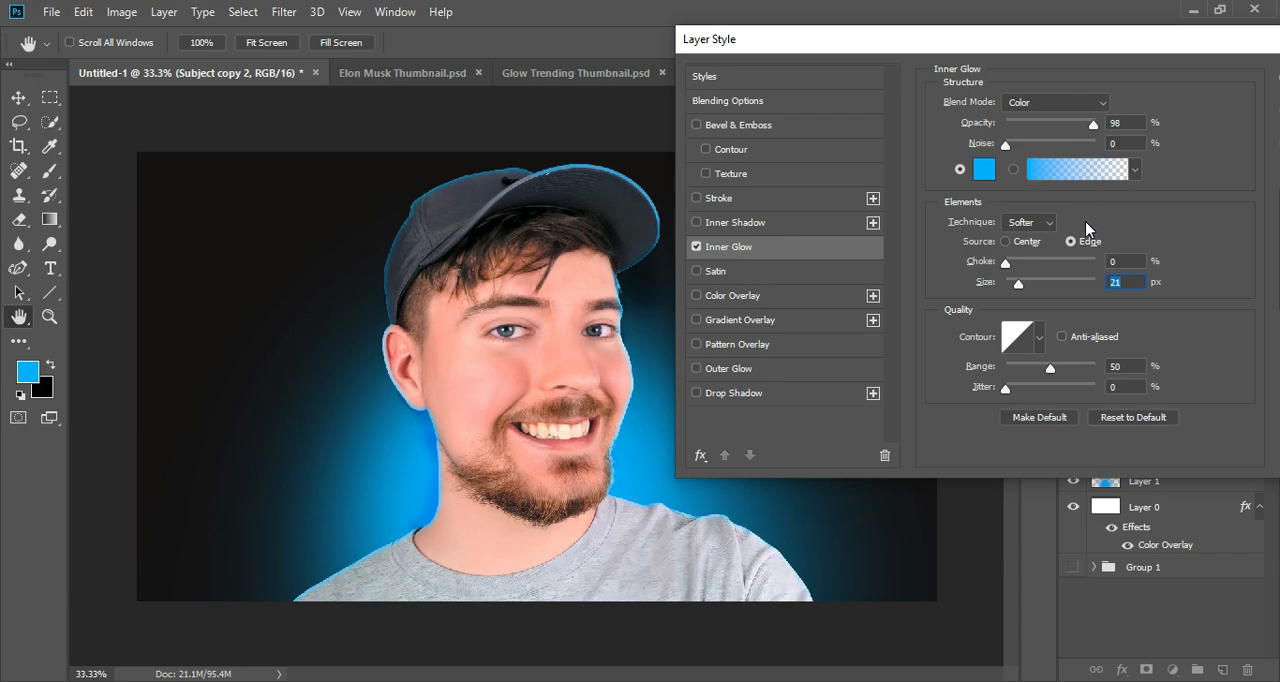
- Apply the layer style, set the Fill of both Subject copies to 0%, and group the two layers
{"action": "left_click_drag", "start_coordinate": [1168, 45], "coordinate": [1036, 45]}
{"action": "left_click", "coordinate": [1228, 106]}
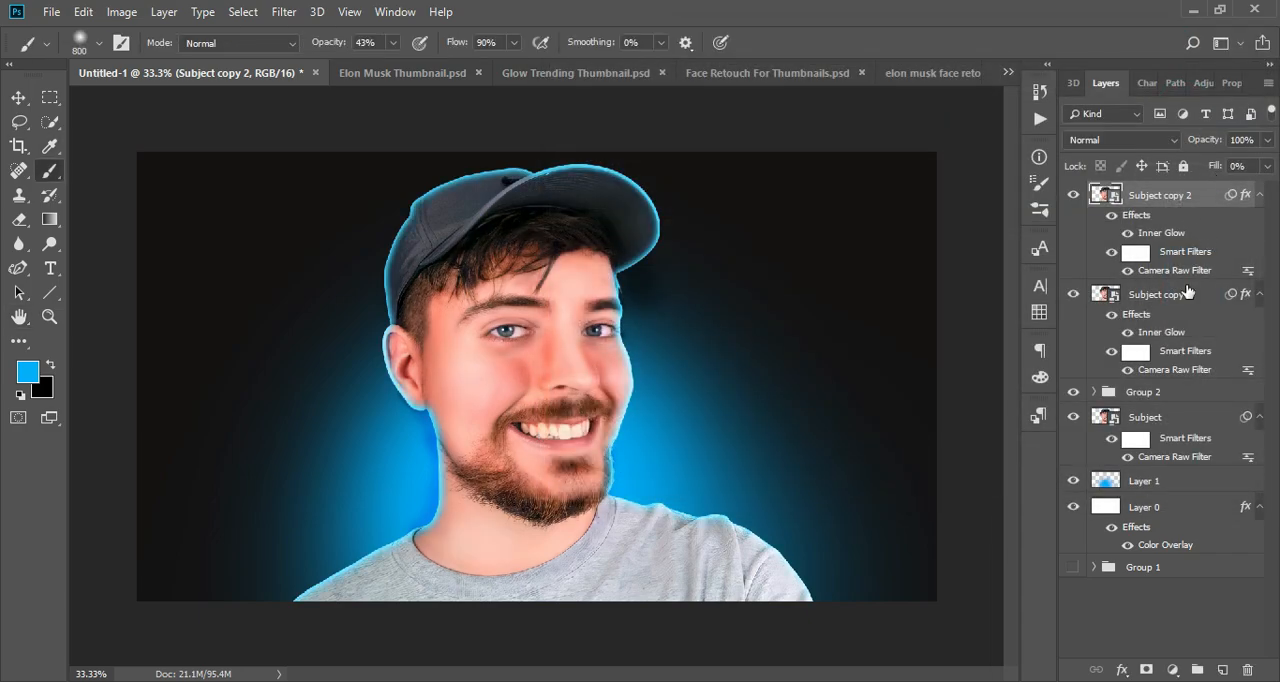
{"action": "left_click", "coordinate": [1197, 296], "text": "ctrl"}
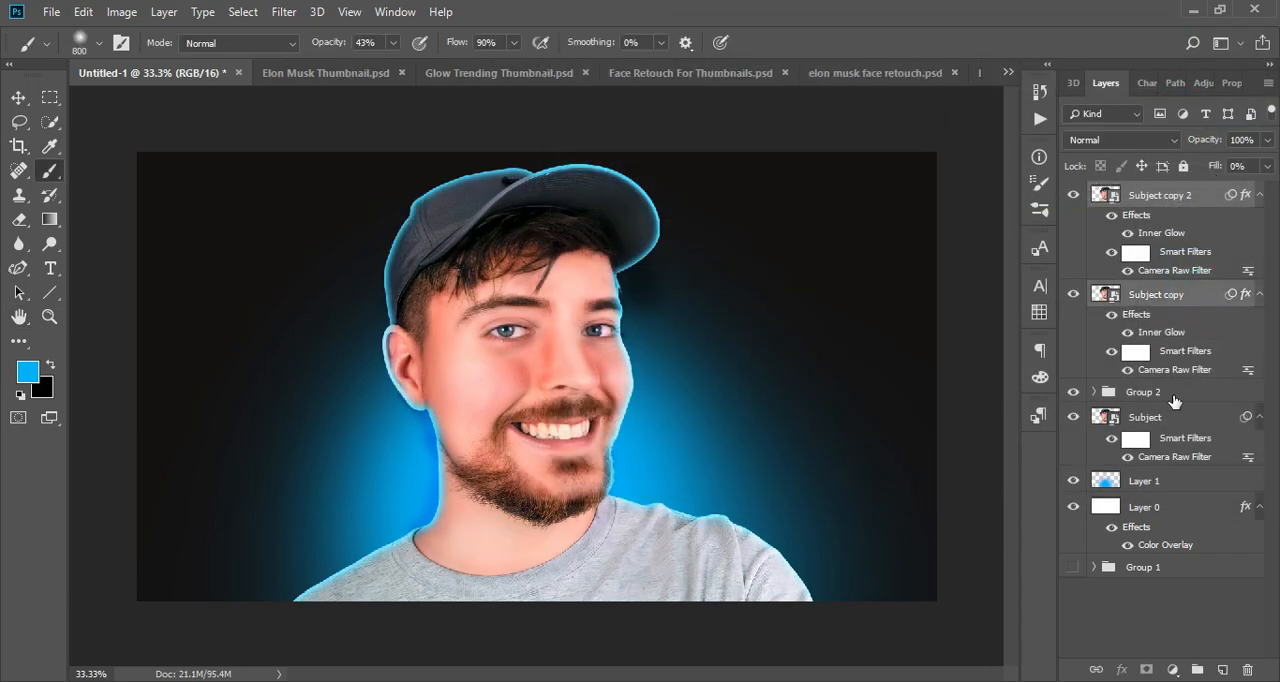
{"action": "left_click", "coordinate": [1197, 668]}
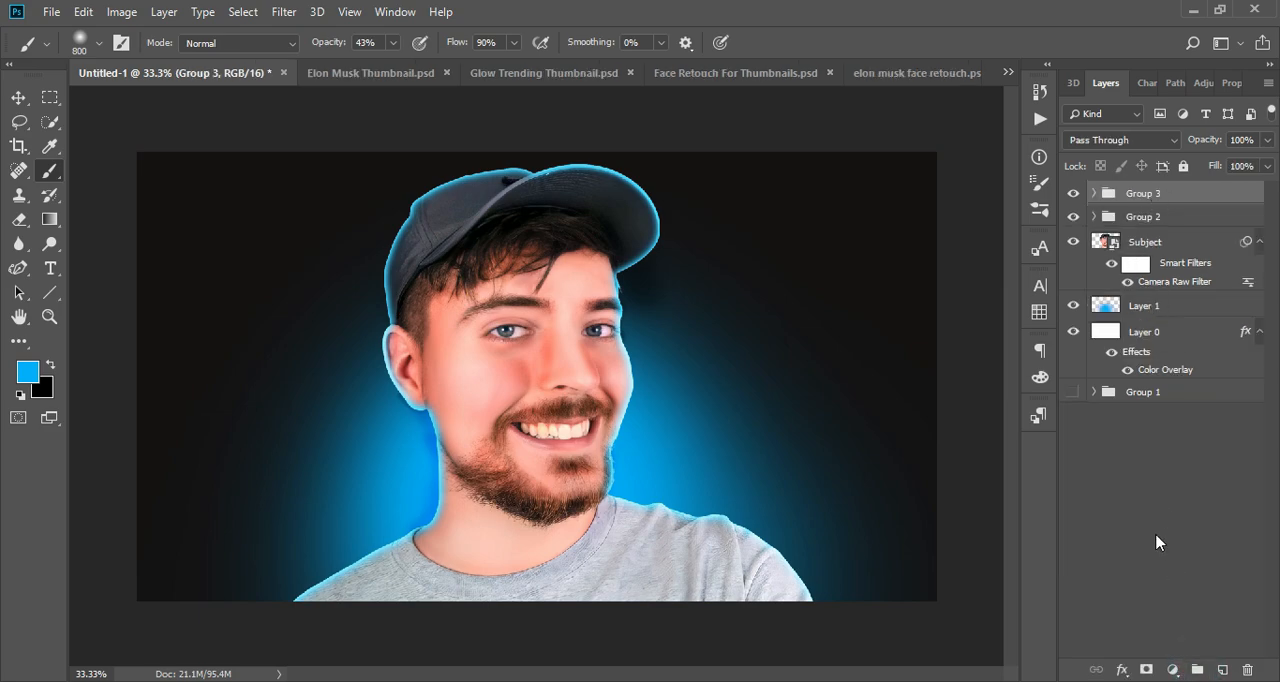
- Add a layer mask to the new group and paint black with a 250 px brush to soften the glow inside the shirt and neck
{"action": "left_click", "coordinate": [1147, 669]}
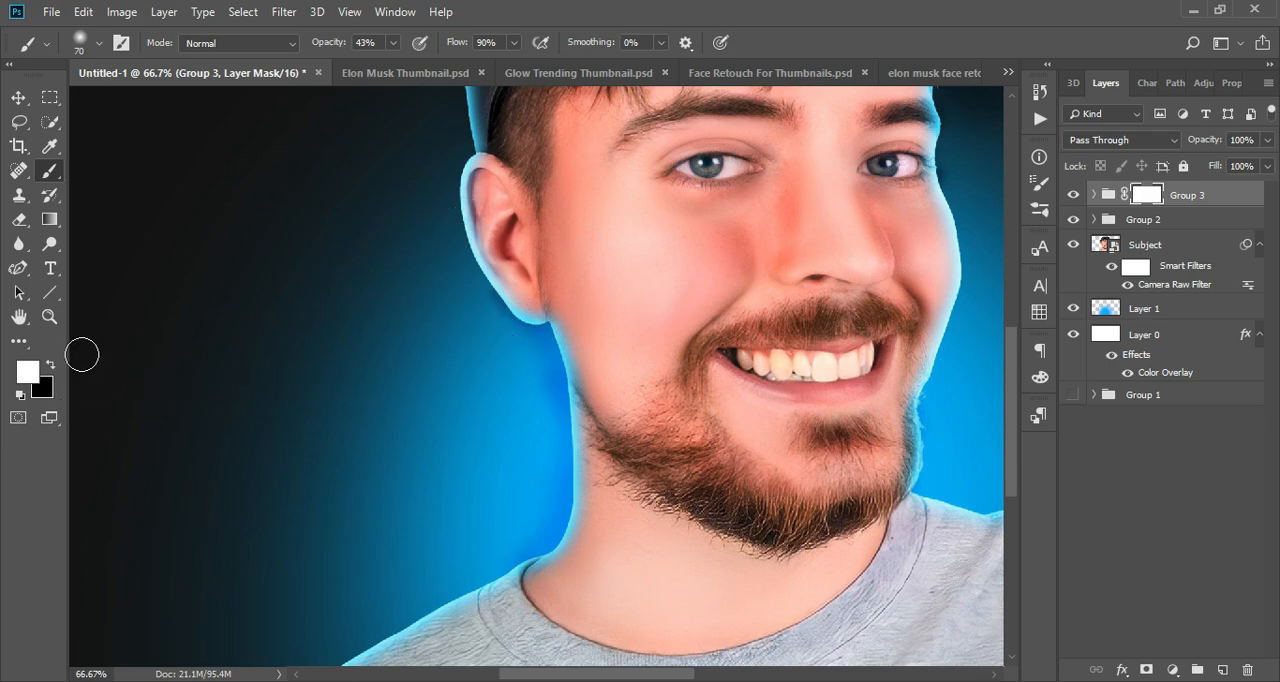
{"action": "left_click", "coordinate": [50, 362]}
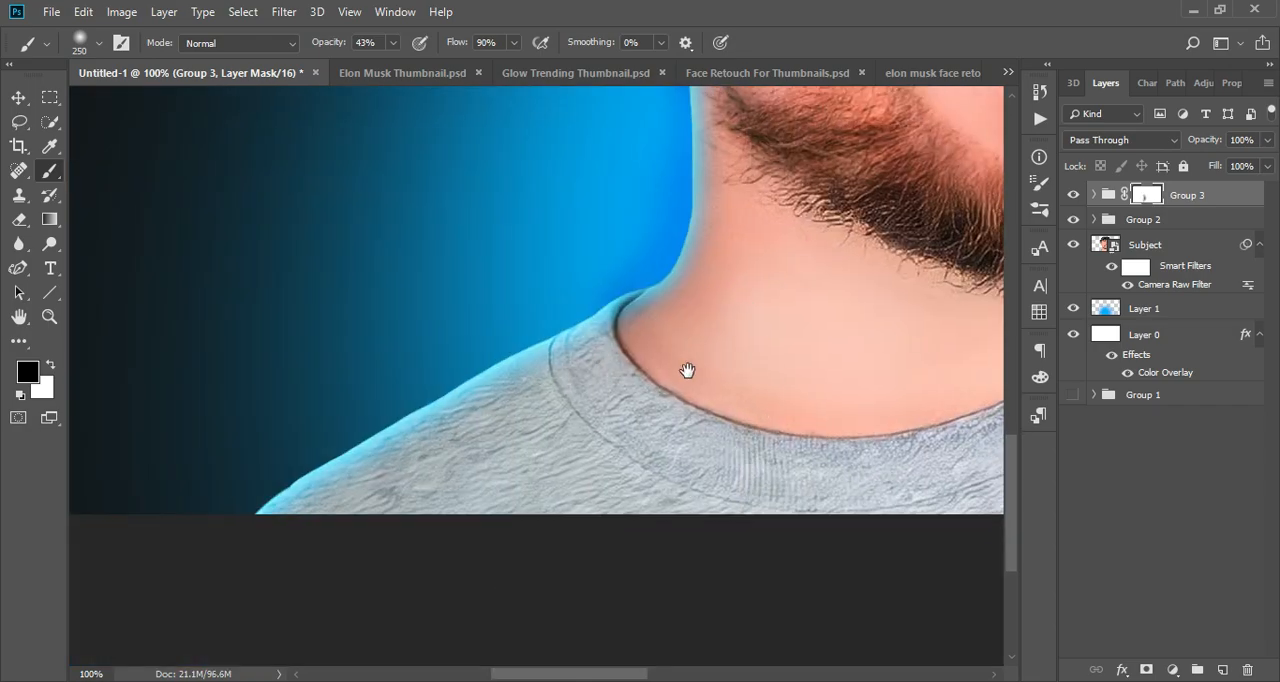
{"action": "mouse_move", "coordinate": [567, 466]}
{"action": "left_mouse_down"}
{"action": "mouse_move", "coordinate": [373, 537]}
{"action": "mouse_move", "coordinate": [522, 471]}
{"action": "left_mouse_up"}
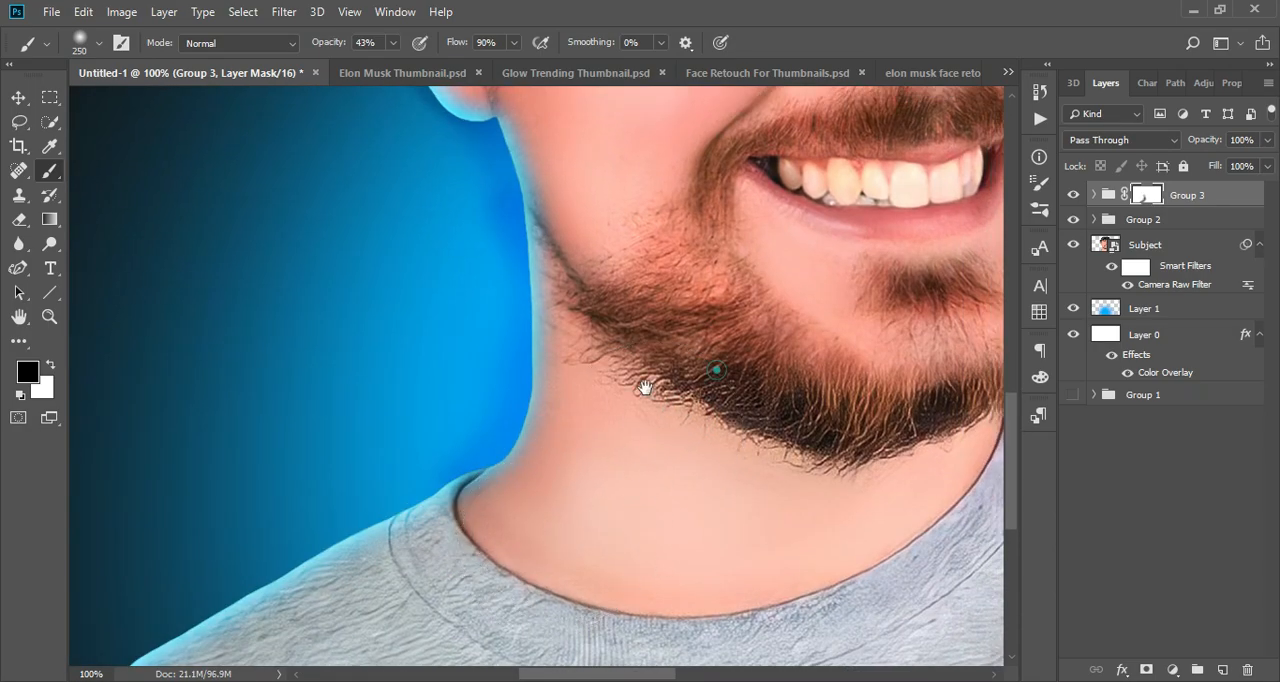
{"action": "left_click_drag", "start_coordinate": [651, 380], "coordinate": [581, 361]}
{"action": "left_click_drag", "start_coordinate": [691, 402], "coordinate": [716, 595]}
{"action": "left_click_drag", "start_coordinate": [672, 380], "coordinate": [515, 388]}
{"action": "left_click_drag", "start_coordinate": [574, 172], "coordinate": [574, 397]}
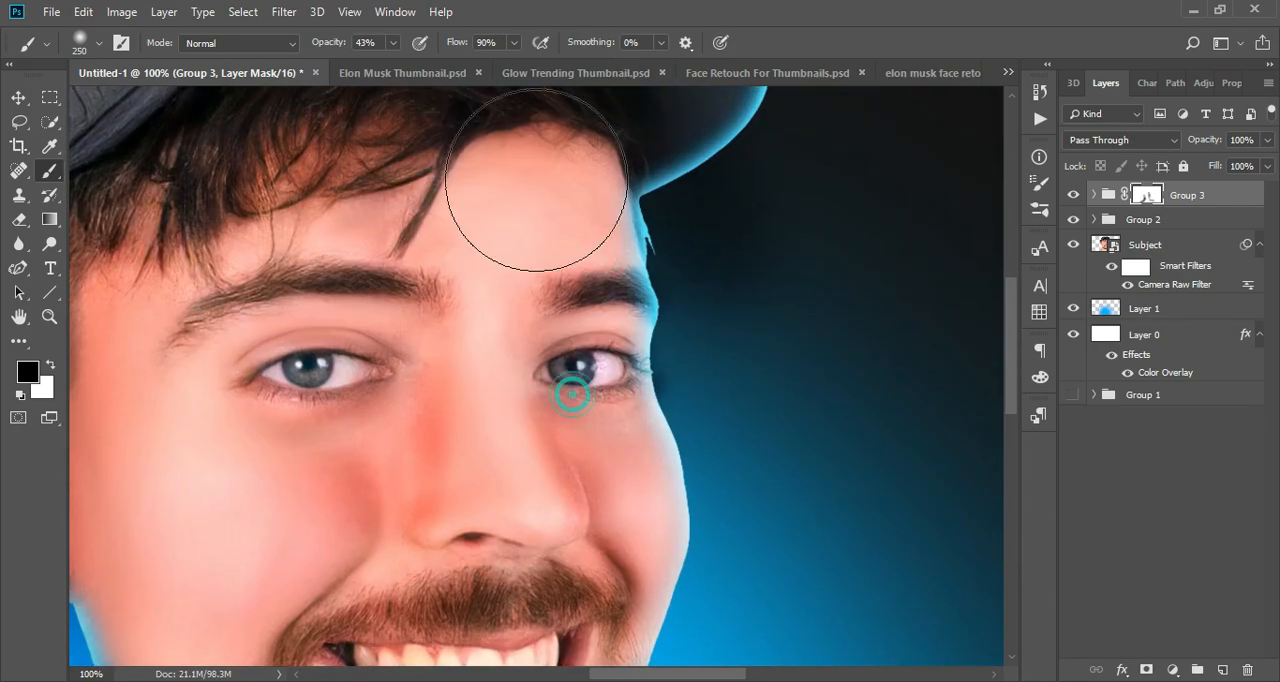
- Continue masking the group's glow in black over the inner areas of the face, cap and beard, keeping the outer rim
{"action": "left_click_drag", "start_coordinate": [537, 186], "coordinate": [483, 415]}
{"action": "mouse_move", "coordinate": [737, 297]}
{"action": "left_mouse_down"}
{"action": "mouse_move", "coordinate": [595, 148]}
{"action": "mouse_move", "coordinate": [400, 161]}
{"action": "left_mouse_up"}
{"action": "left_click_drag", "start_coordinate": [386, 188], "coordinate": [630, 324]}
{"action": "left_click_drag", "start_coordinate": [215, 590], "coordinate": [426, 291]}
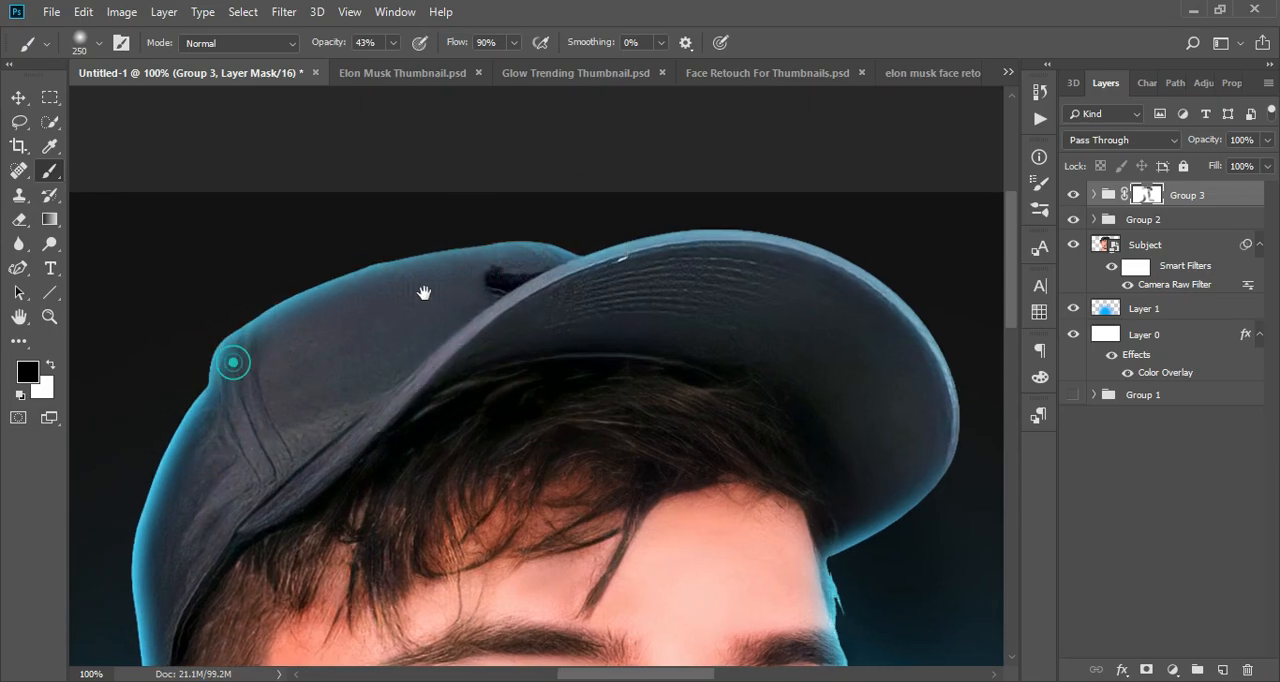
{"action": "left_click_drag", "start_coordinate": [230, 560], "coordinate": [524, 287]}
{"action": "left_click_drag", "start_coordinate": [420, 540], "coordinate": [400, 284]}
{"action": "left_click_drag", "start_coordinate": [417, 517], "coordinate": [320, 340]}
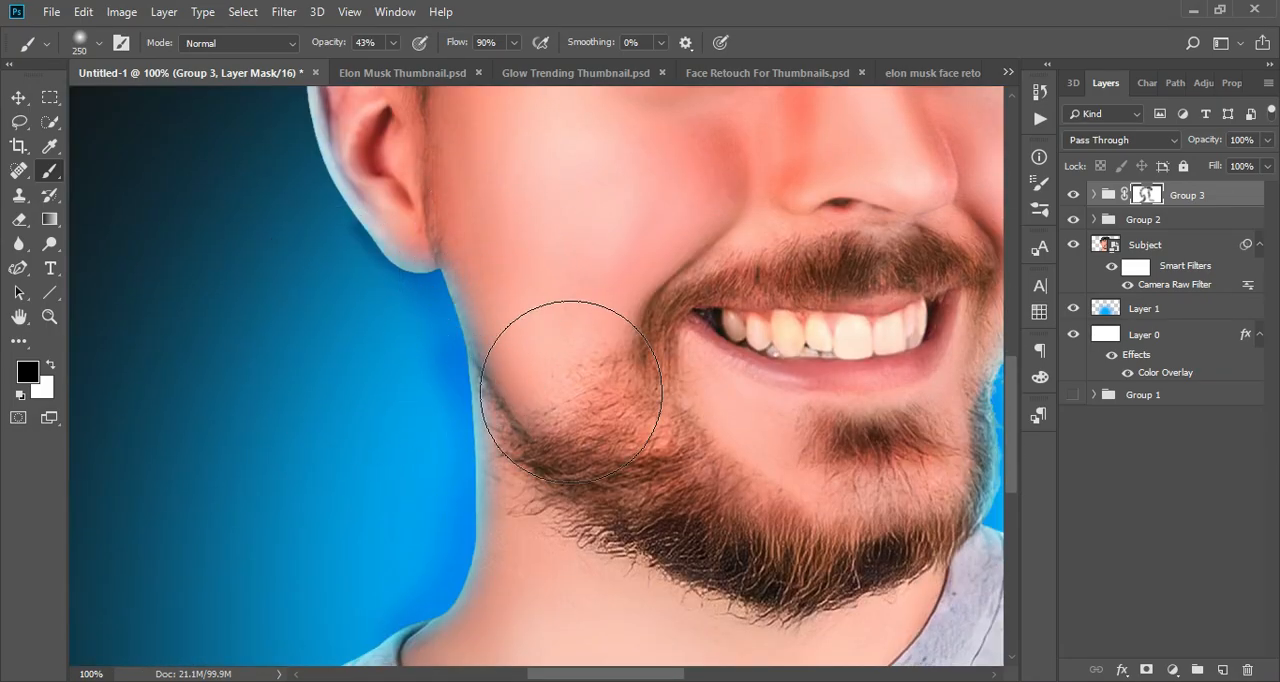
{"action": "left_click_drag", "start_coordinate": [571, 386], "coordinate": [606, 488]}
- Refine the group's layer mask along the ear's outer edge with a 25 px brush, painting white to restore the rim glow
{"action": "mouse_move", "coordinate": [289, 220]}
{"action": "left_mouse_down"}
{"action": "mouse_move", "coordinate": [337, 406]}
{"action": "mouse_move", "coordinate": [872, 438]}
{"action": "left_mouse_up"}
{"action": "key", "text": "ctrl+plus"}
{"action": "key", "text": "ctrl+plus"}
{"action": "key", "text": "ctrl+plus"}
{"action": "left_click_drag", "start_coordinate": [600, 380], "coordinate": [586, 556]}
{"action": "key", "text": "bracketleft"}
{"action": "key", "text": "bracketleft"}
{"action": "key", "text": "bracketleft"}
{"action": "key", "text": "bracketleft"}
{"action": "key", "text": "bracketleft"}
{"action": "key", "text": "bracketleft"}
{"action": "key", "text": "bracketleft"}
{"action": "key", "text": "bracketleft"}
{"action": "key", "text": "bracketleft"}
{"action": "key", "text": "bracketleft"}
{"action": "key", "text": "bracketleft"}
{"action": "key", "text": "bracketleft"}
{"action": "key", "text": "bracketleft"}
{"action": "key", "text": "bracketleft"}
{"action": "key", "text": "bracketleft"}
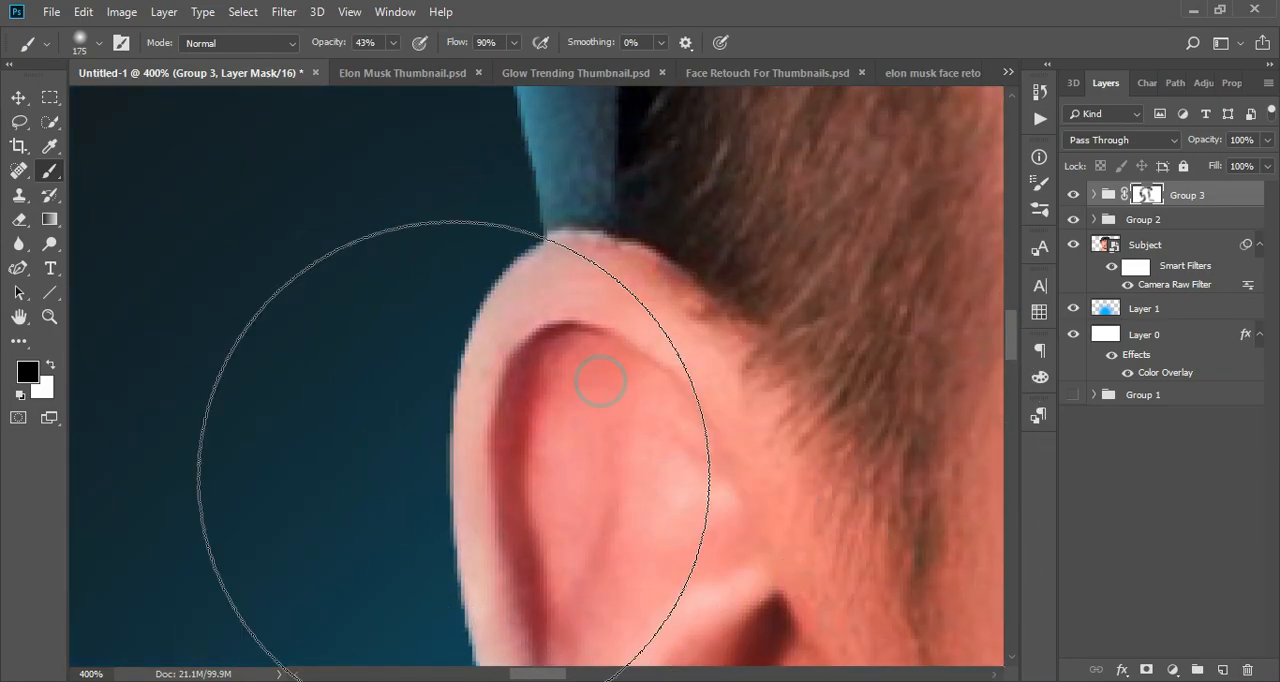
{"action": "left_click_drag", "start_coordinate": [536, 238], "coordinate": [473, 338]}
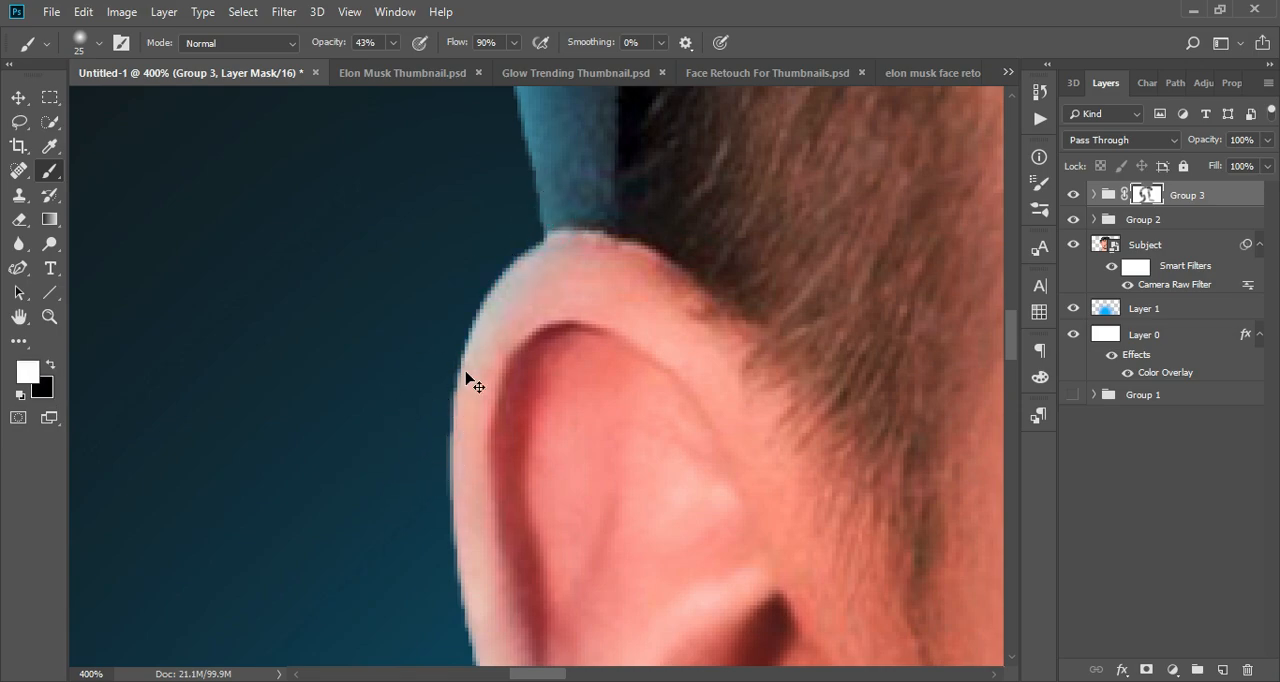
{"action": "left_click_drag", "start_coordinate": [429, 437], "coordinate": [437, 206]}
{"action": "left_click_drag", "start_coordinate": [464, 484], "coordinate": [386, 251]}
{"action": "left_click_drag", "start_coordinate": [386, 251], "coordinate": [423, 363]}
{"action": "left_click_drag", "start_coordinate": [423, 363], "coordinate": [343, 220]}
{"action": "mouse_move", "coordinate": [343, 220]}
{"action": "left_mouse_down"}
{"action": "mouse_move", "coordinate": [428, 394]}
{"action": "mouse_move", "coordinate": [630, 560]}
{"action": "left_mouse_up"}
{"action": "left_click_drag", "start_coordinate": [661, 563], "coordinate": [564, 459]}
- Paint black on the group's mask inside the ear to keep the glow off its inner area
{"action": "key", "text": "x"}
{"action": "left_click_drag", "start_coordinate": [420, 210], "coordinate": [640, 520]}
{"action": "left_click_drag", "start_coordinate": [526, 246], "coordinate": [587, 505]}
{"action": "key", "text": "ctrl+minus"}
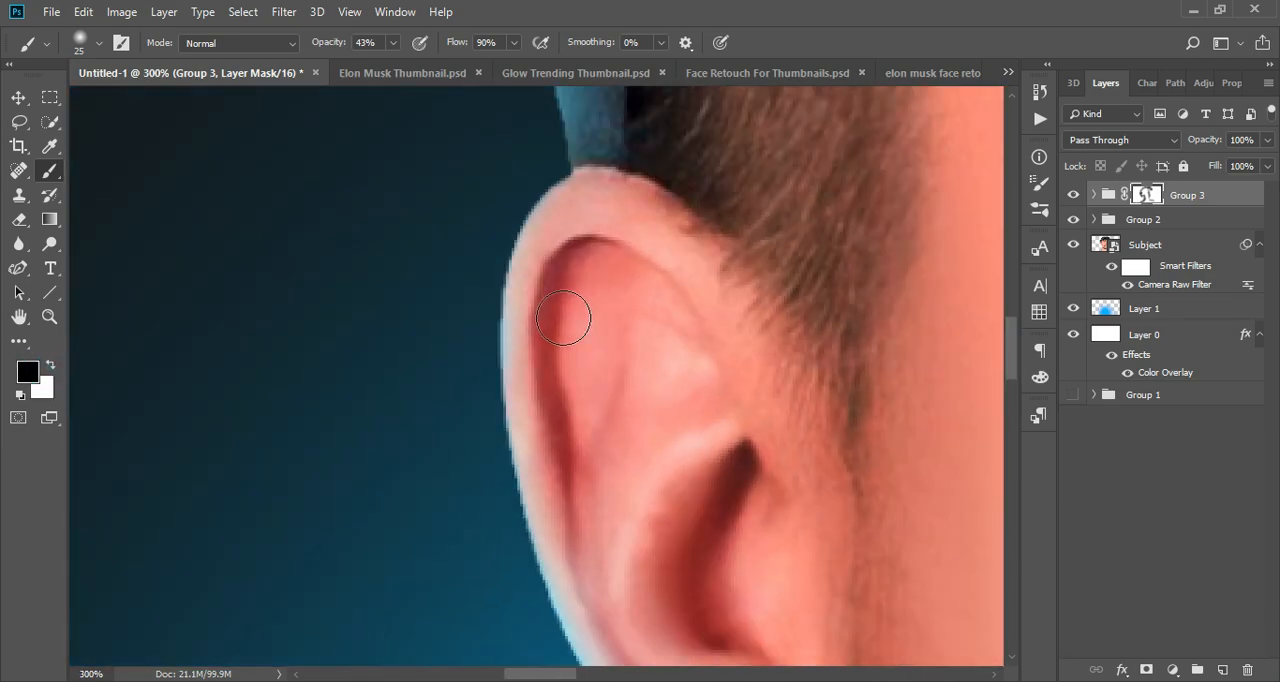
- Soften the glow on the inner areas of the cap by painting black on the group's mask with an 80 px brush
{"action": "left_click_drag", "start_coordinate": [612, 180], "coordinate": [600, 560]}
{"action": "key", "text": "ctrl+minus"}
{"action": "key", "text": "ctrl+minus"}
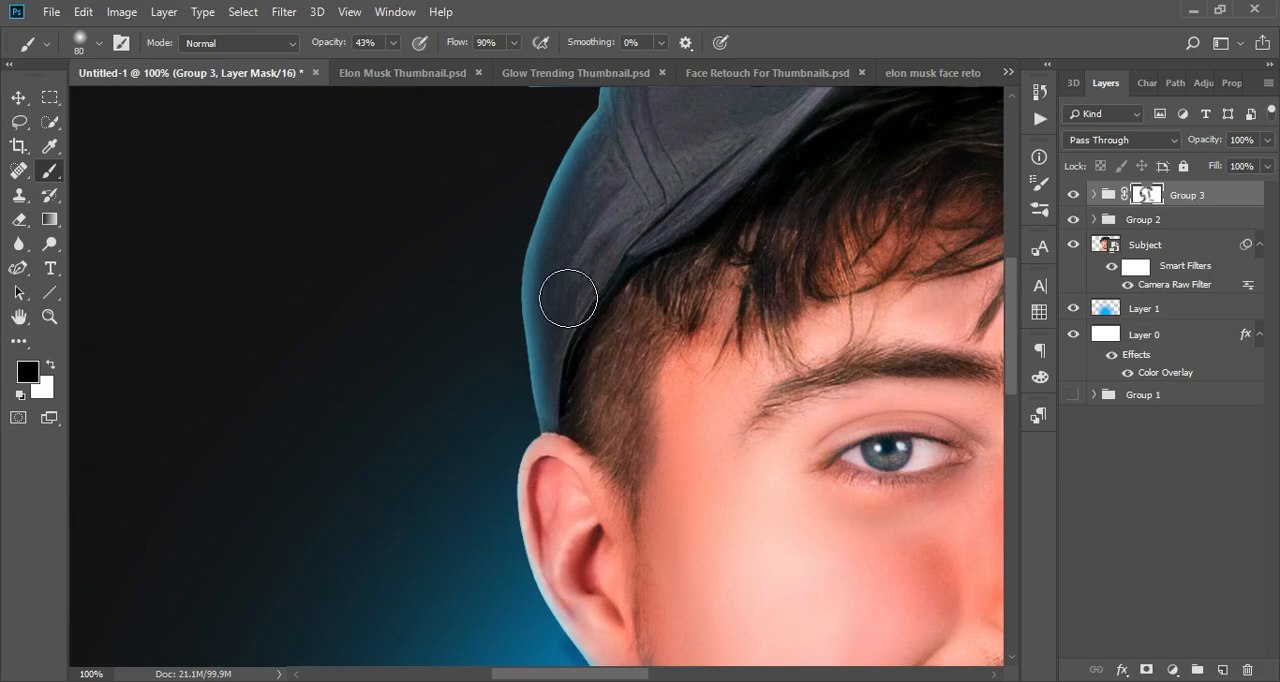
{"action": "left_click_drag", "start_coordinate": [563, 289], "coordinate": [579, 442]}
{"action": "left_click_drag", "start_coordinate": [860, 228], "coordinate": [565, 286]}
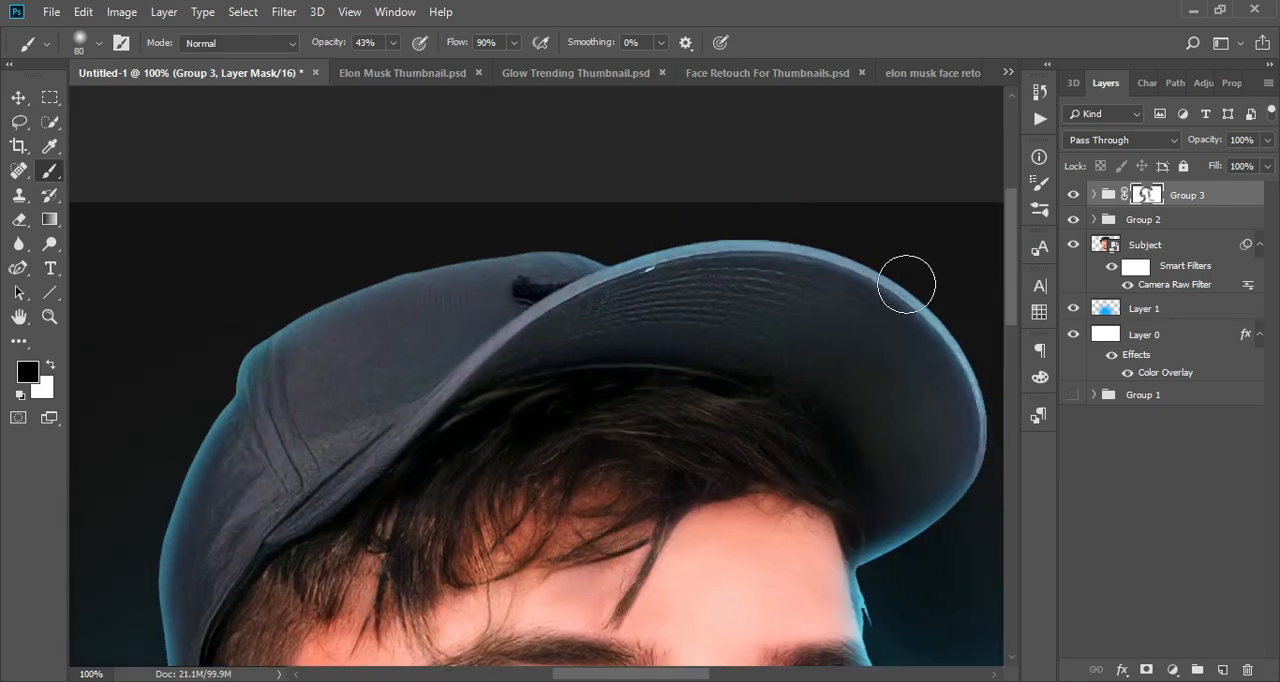
{"action": "left_click_drag", "start_coordinate": [906, 283], "coordinate": [658, 171]}
{"action": "left_click_drag", "start_coordinate": [588, 376], "coordinate": [580, 243]}
{"action": "left_click_drag", "start_coordinate": [604, 502], "coordinate": [566, 397]}
{"action": "scroll", "coordinate": [580, 410], "scroll_direction": "down", "scroll_amount": 10}
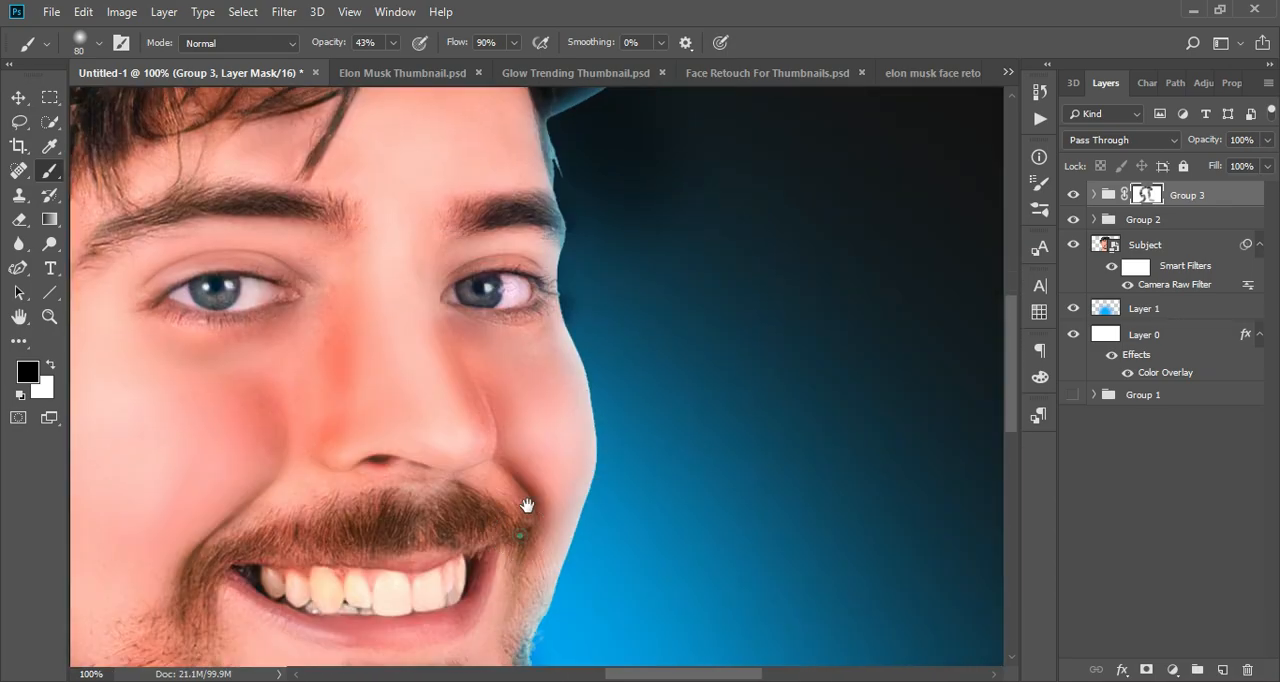
- Review the whole portrait at several sizes to judge the masked rim light around the subject
{"action": "key", "text": "ctrl+0"}
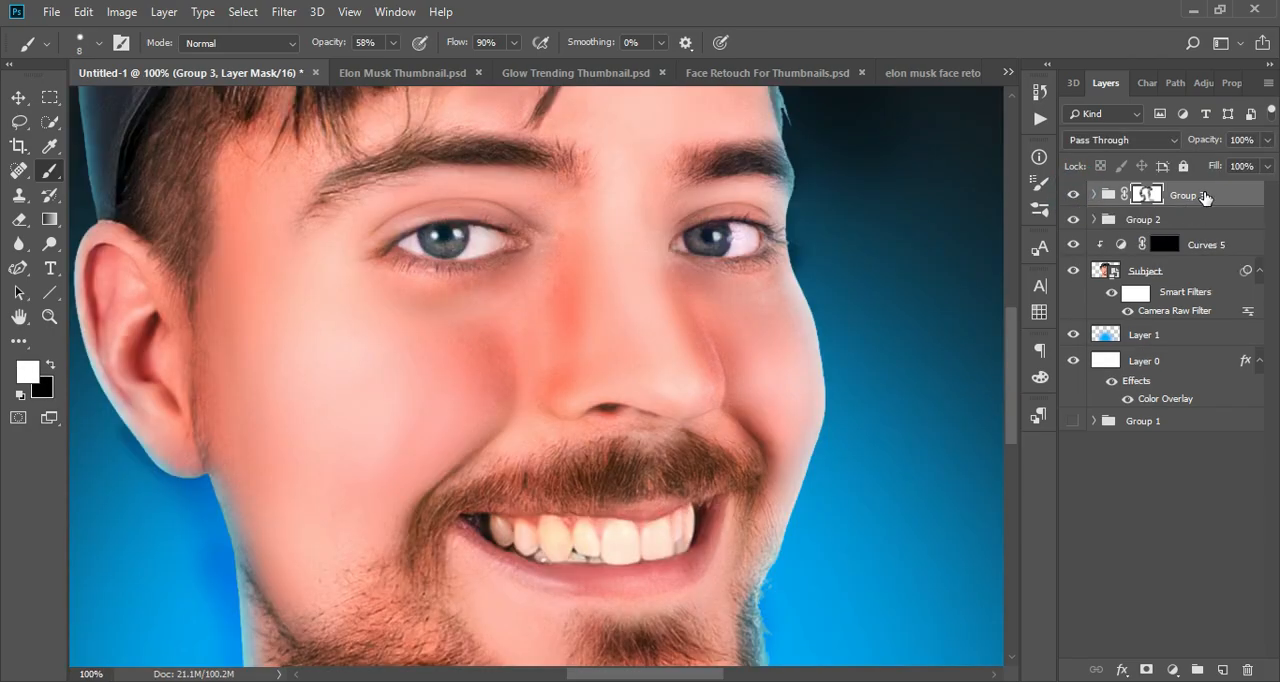
{"action": "key", "text": "ctrl+0"}
{"action": "key", "text": "ctrl+minus"}
{"action": "key", "text": "ctrl+minus"}
{"action": "key", "text": "ctrl+minus"}
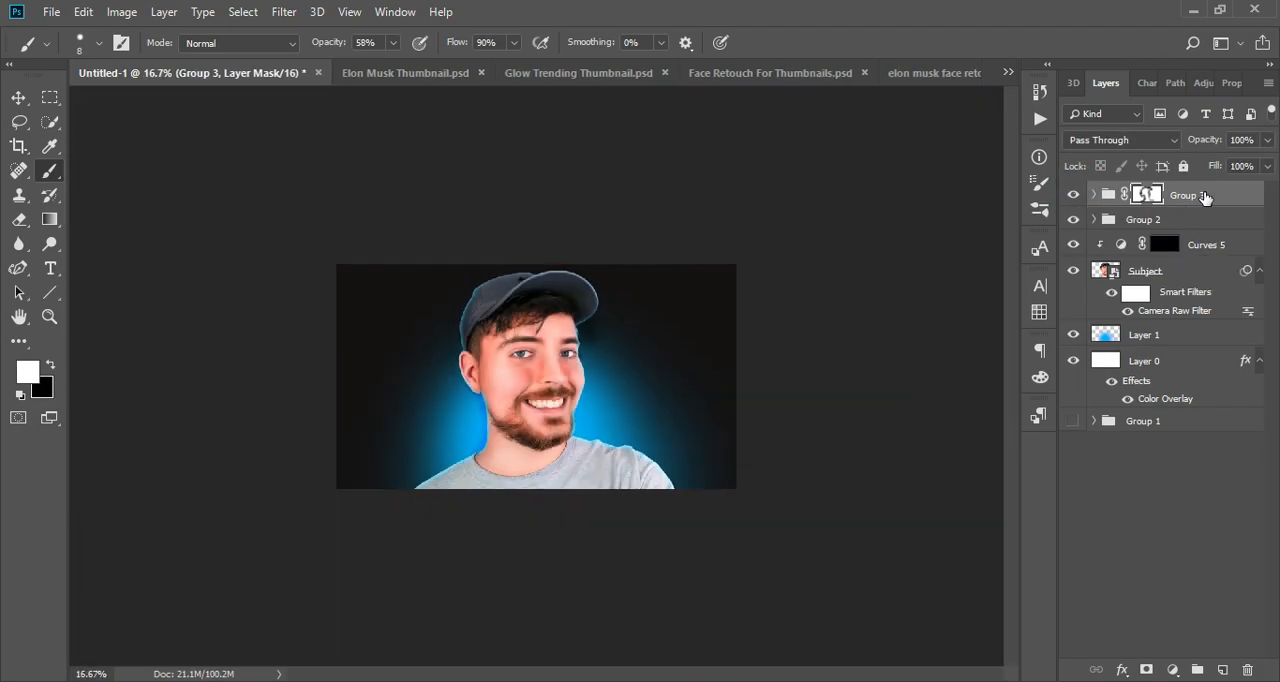
{"action": "key", "text": "ctrl+plus"}
{"action": "key", "text": "ctrl+plus"}
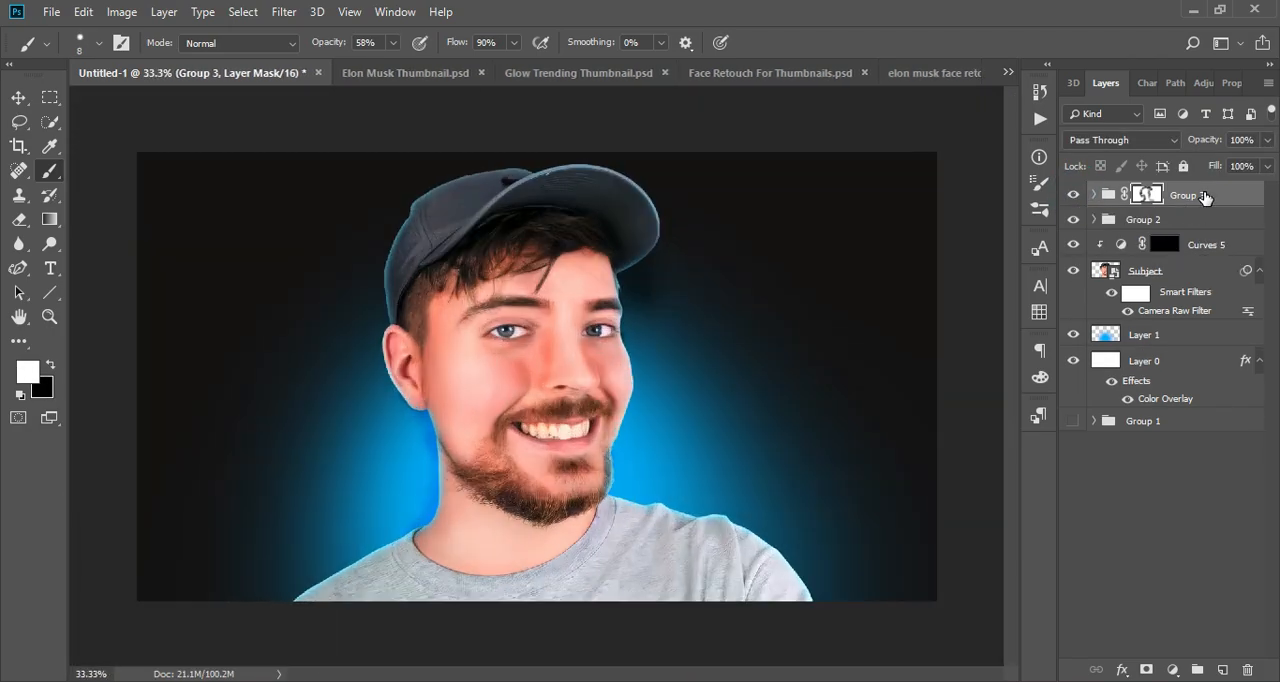
- Duplicate the Subject layer with its smart filter and place the copy below Layer 0
{"action": "left_click", "coordinate": [1152, 338]}
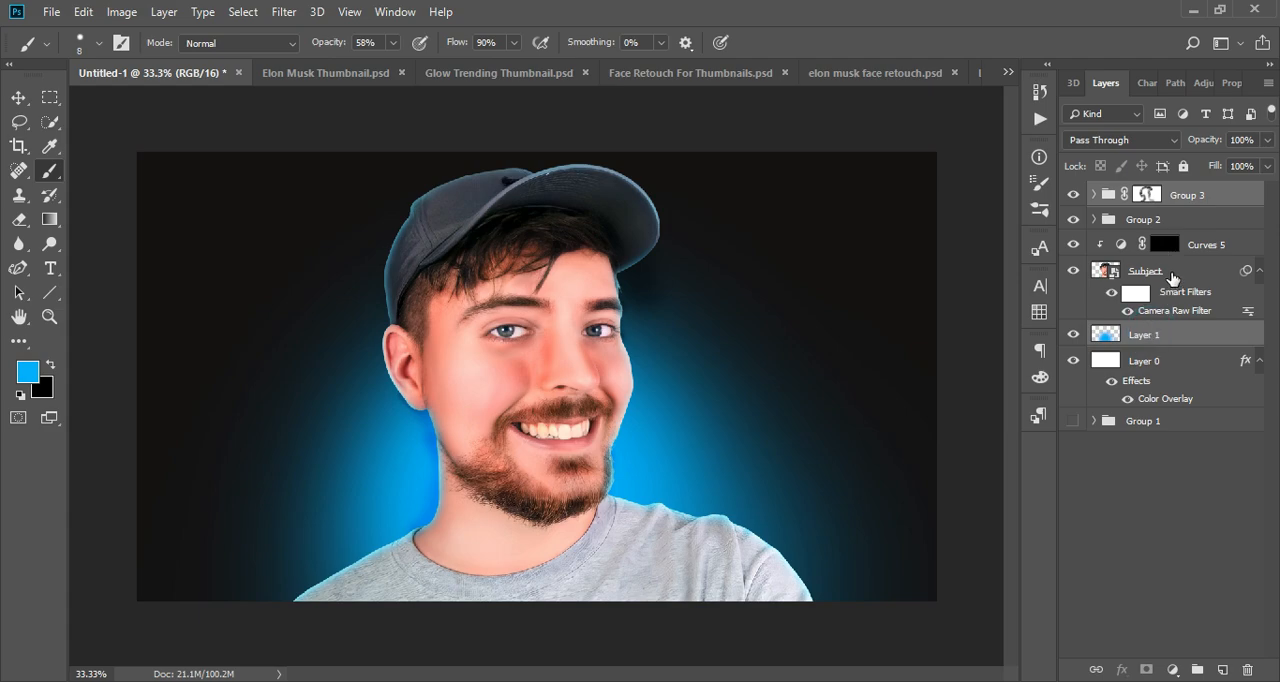
{"action": "left_click", "coordinate": [1175, 275]}
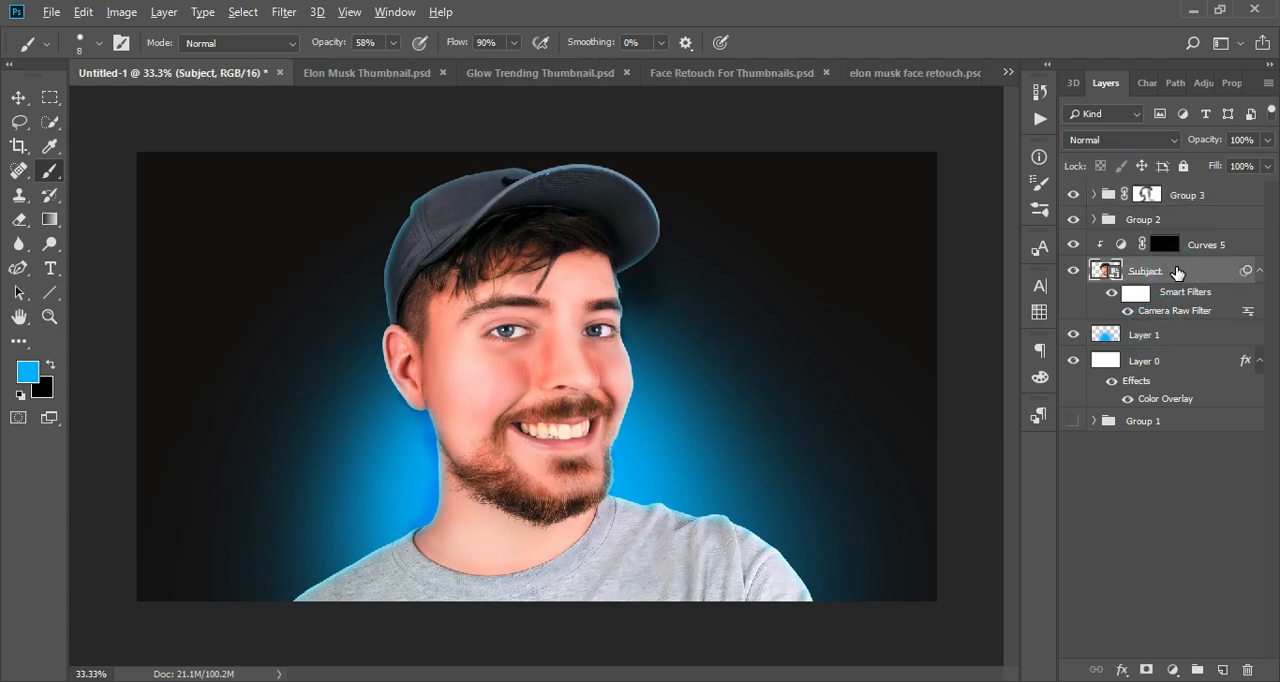
{"action": "left_click_drag", "start_coordinate": [1177, 273], "coordinate": [1106, 410]}
- Select all layers from Group 3 down to Layer 0 and put them into a new group
{"action": "left_click", "coordinate": [1168, 376]}
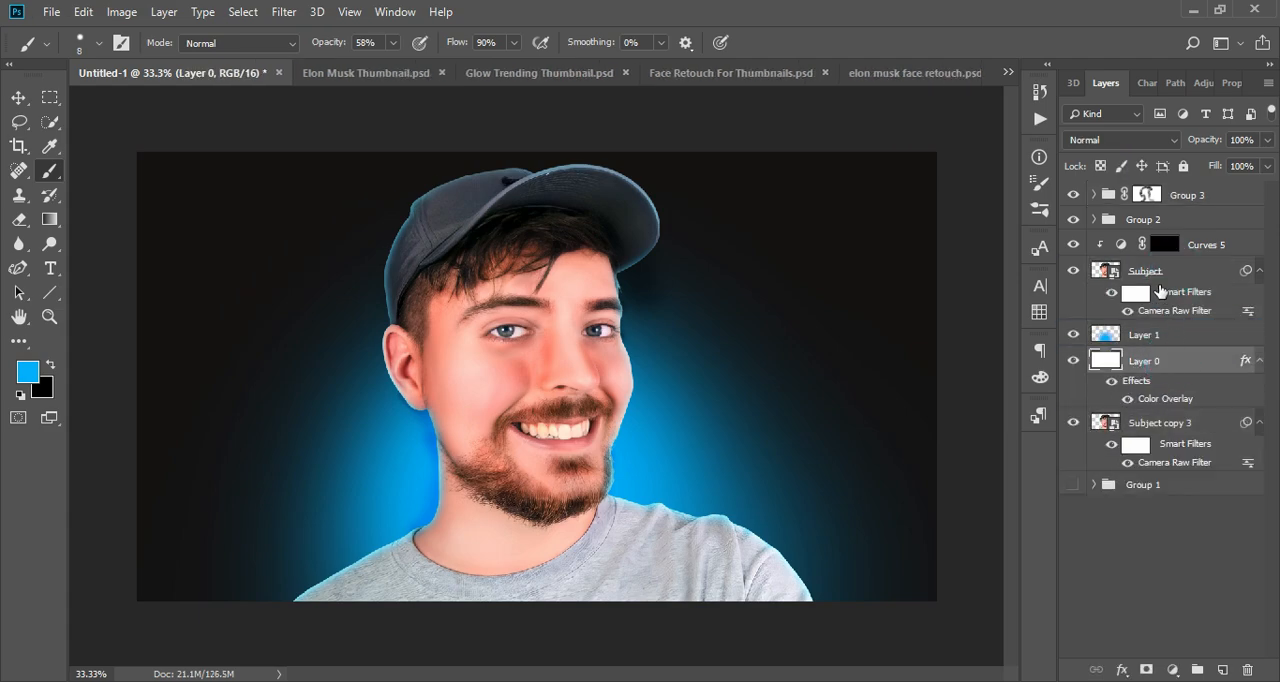
{"action": "left_click", "coordinate": [1170, 197], "text": "ctrl"}
{"action": "left_click", "coordinate": [1177, 363]}
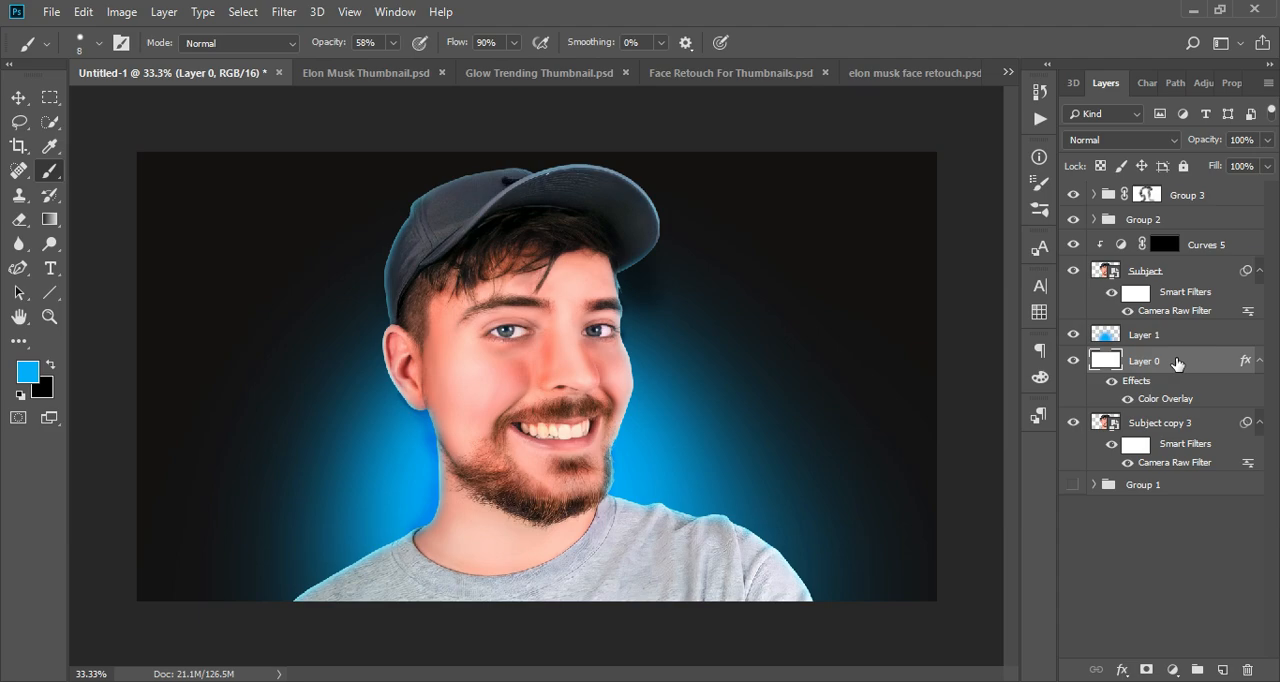
{"action": "left_click", "coordinate": [1182, 206], "text": "shift"}
{"action": "left_click", "coordinate": [1199, 669]}
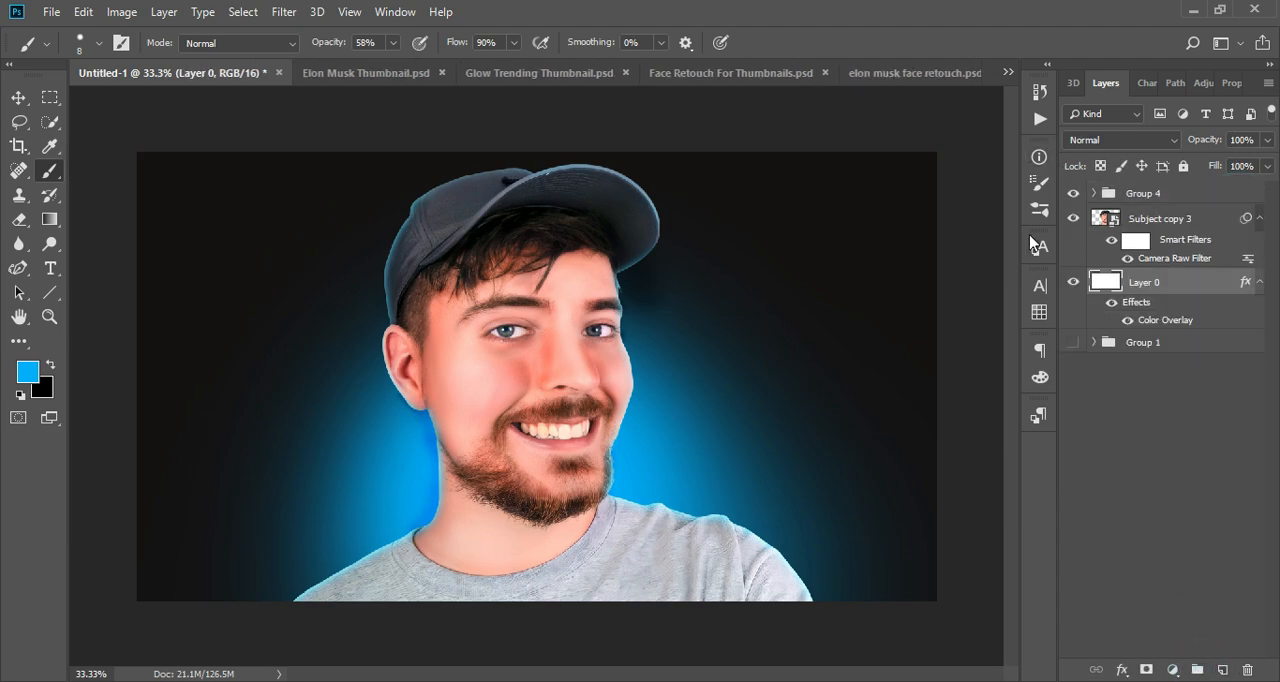
- Toggle the visibility of Group 4 repeatedly to compare the portrait before and after retouching, at normal and thumbnail size
{"action": "left_click", "coordinate": [1077, 190]}
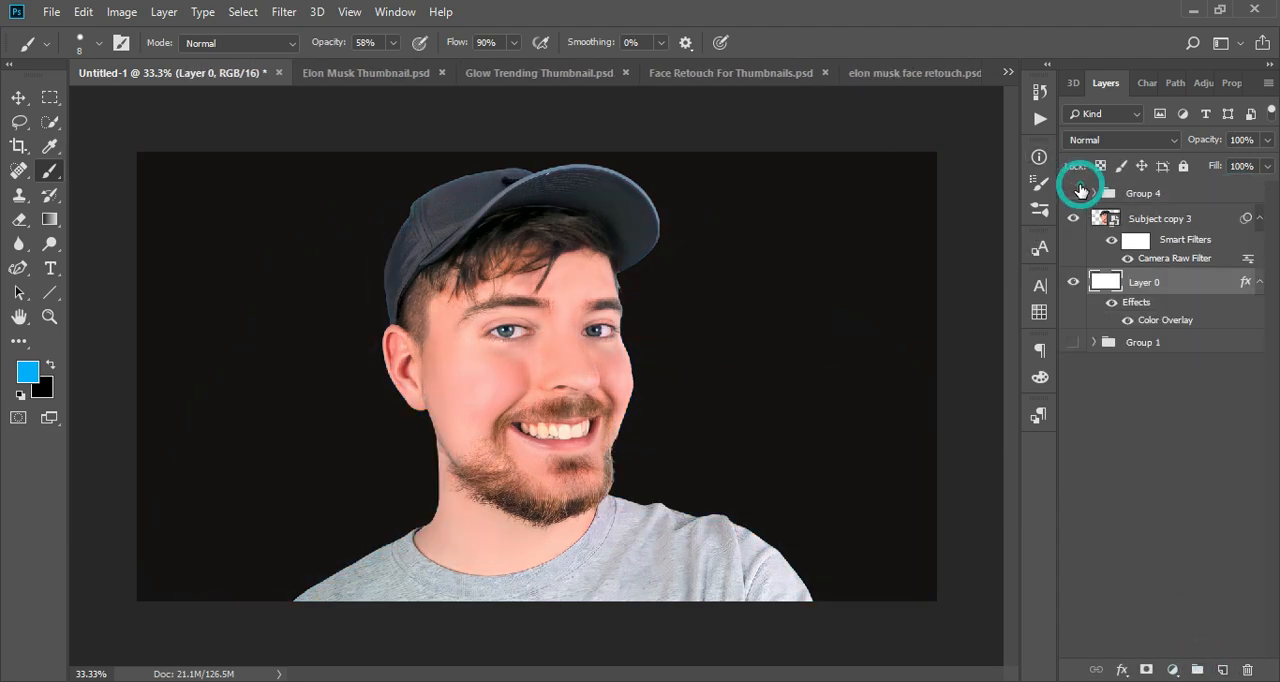
{"action": "left_click", "coordinate": [1077, 190]}
{"action": "left_click", "coordinate": [1077, 190]}
{"action": "left_click", "coordinate": [1077, 190]}
{"action": "left_click", "coordinate": [1075, 192]}
{"action": "left_click", "coordinate": [1075, 192]}
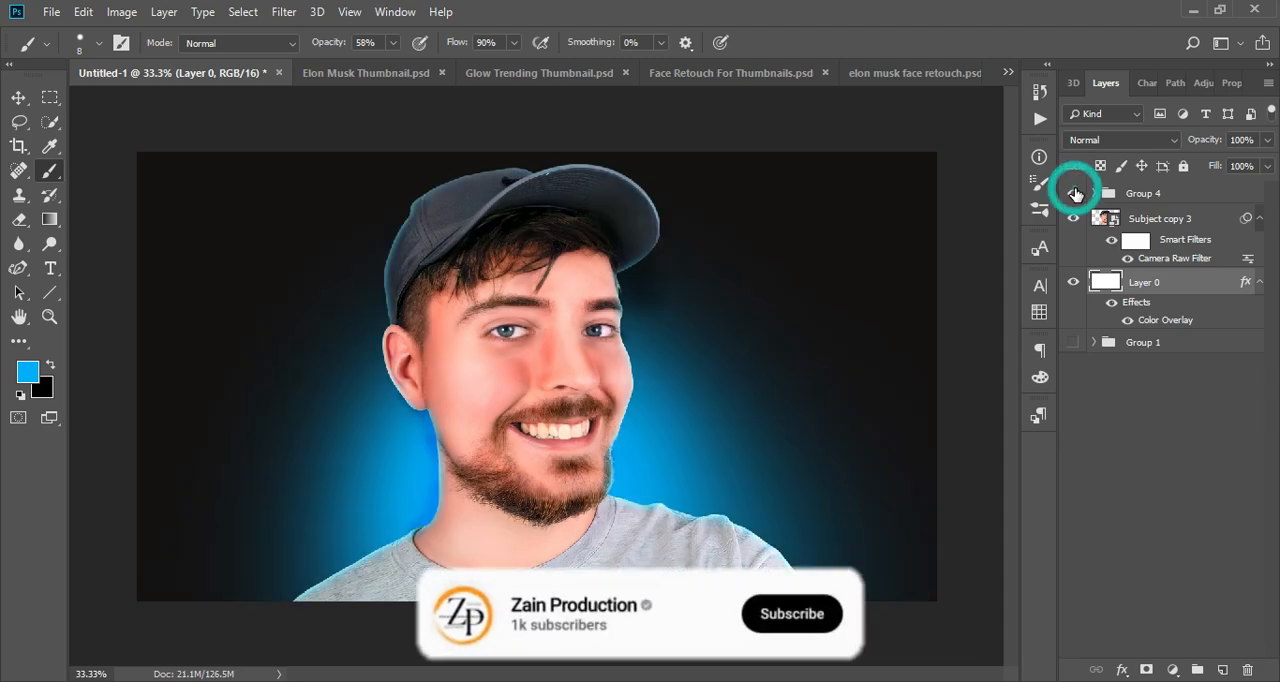
{"action": "key", "text": "ctrl+minus"}
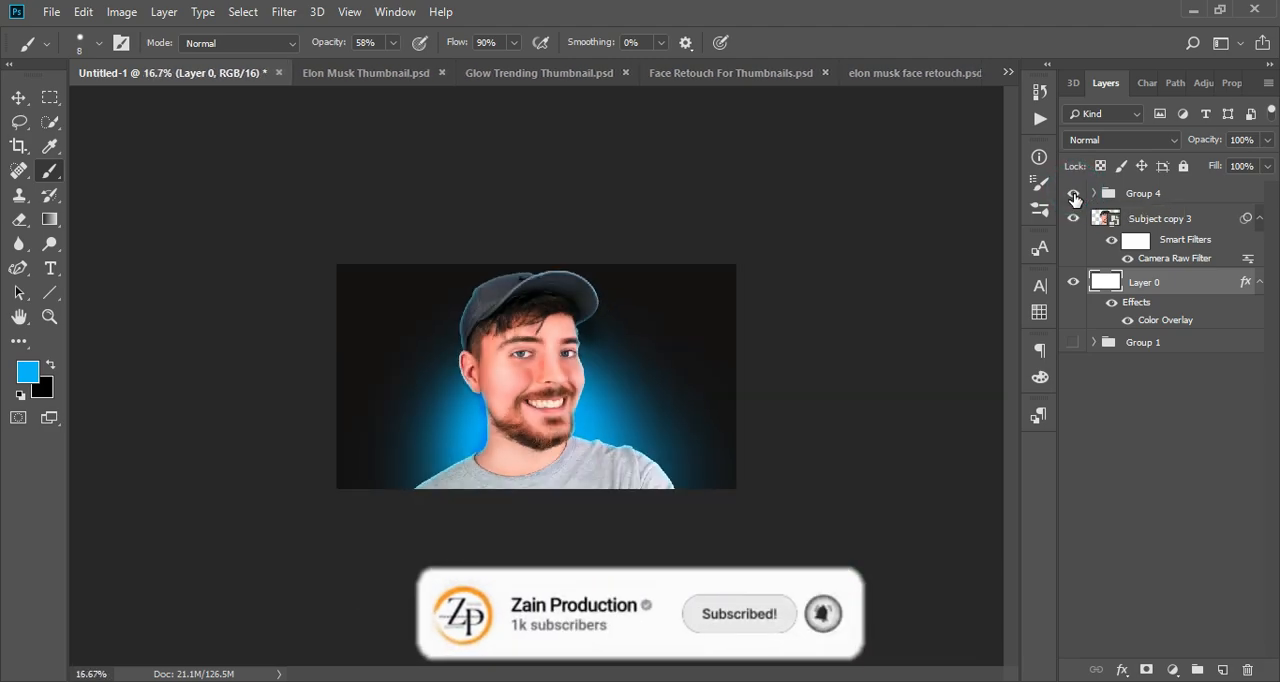
{"action": "left_click", "coordinate": [1076, 193]}
{"action": "left_click", "coordinate": [1076, 193]}
{"action": "key", "text": "ctrl+plus"}
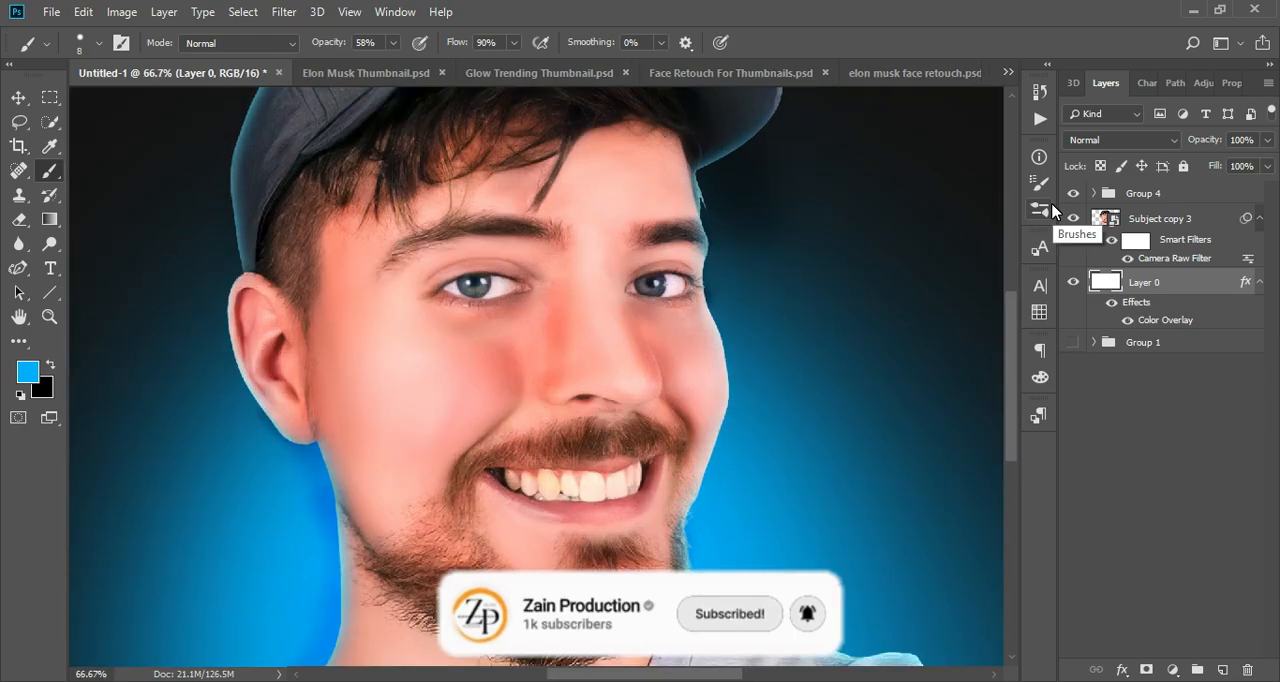